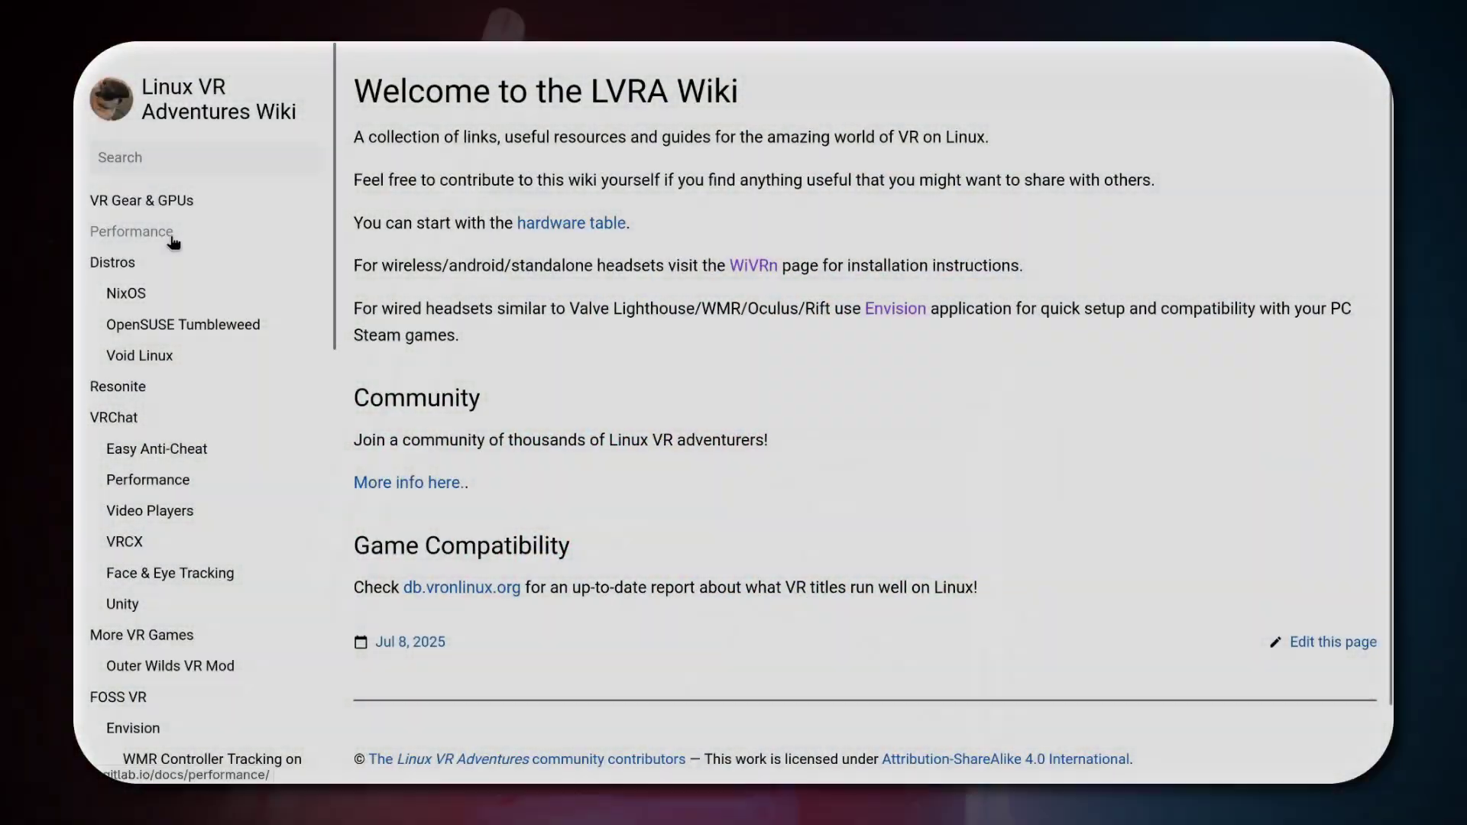
# - Open the wiki's VR Gear & GPUs Hardware page under Performance and review the GPU support matrix
pyautogui.click(173, 232)
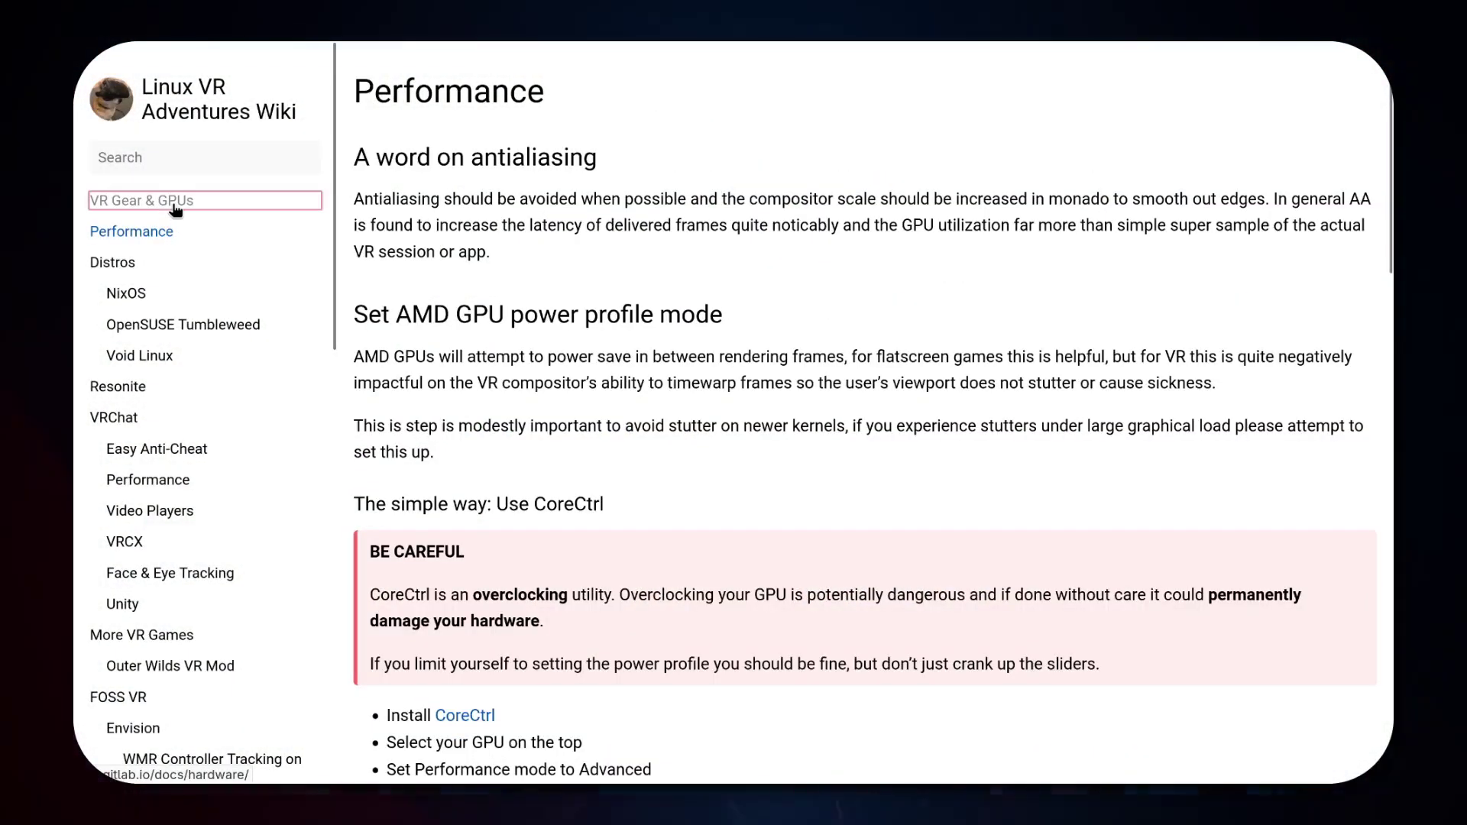
pyautogui.click(175, 202)
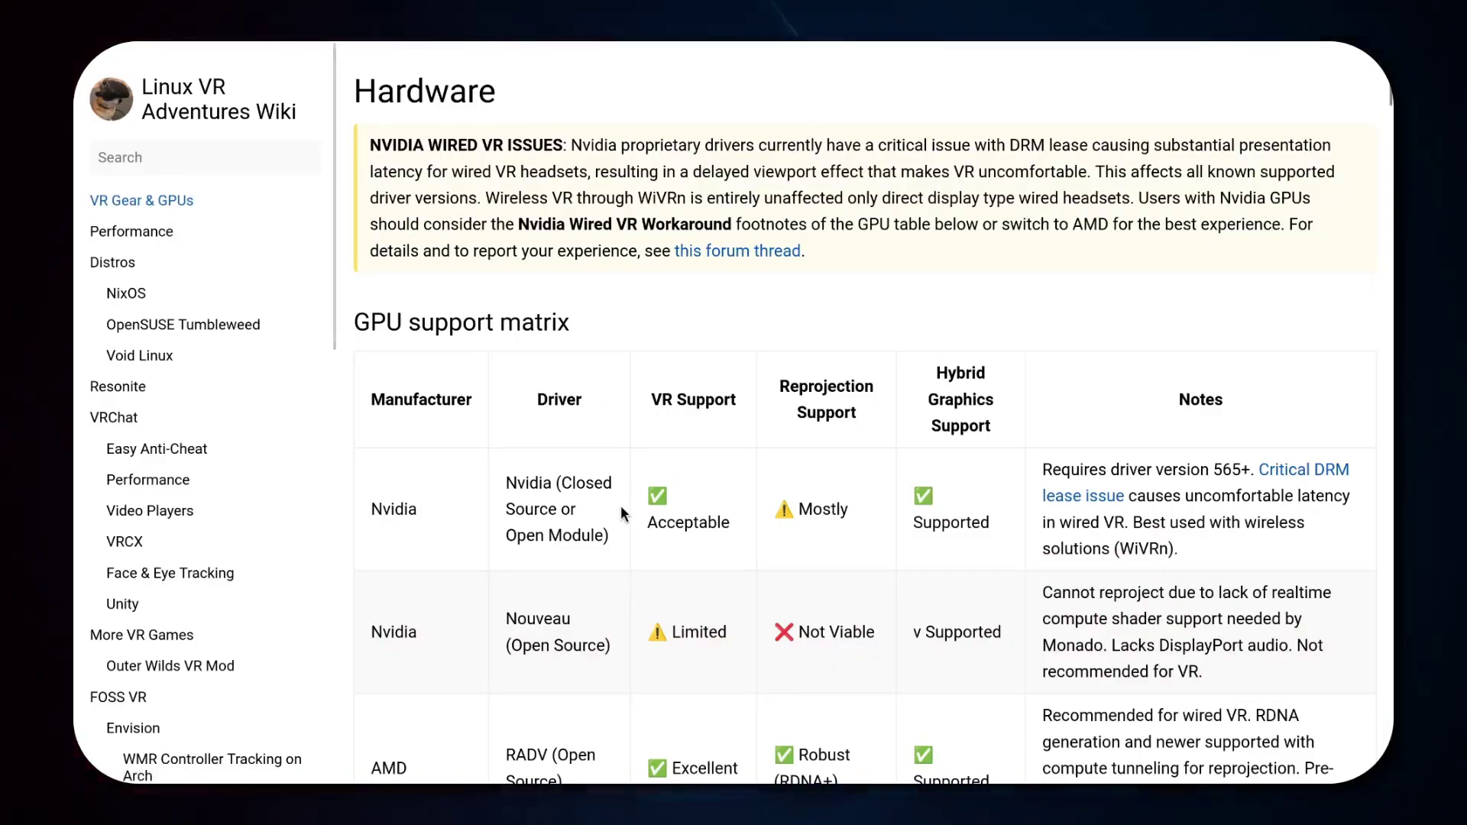
pyautogui.scroll(-7, 620, 509)
pyautogui.scroll(-10, 620, 506)
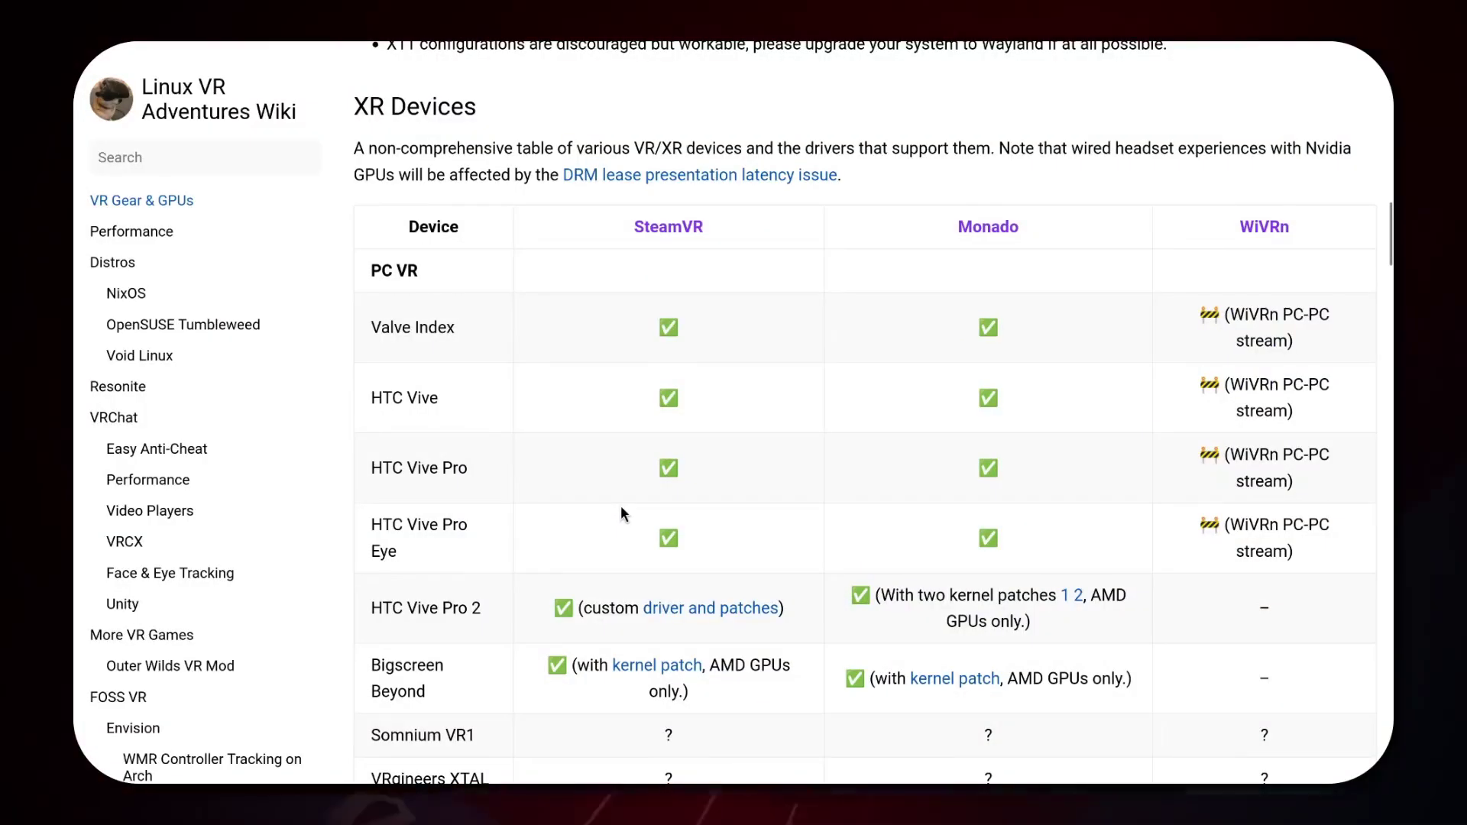
pyautogui.scroll(-6, 620, 505)
pyautogui.scroll(-6, 621, 506)
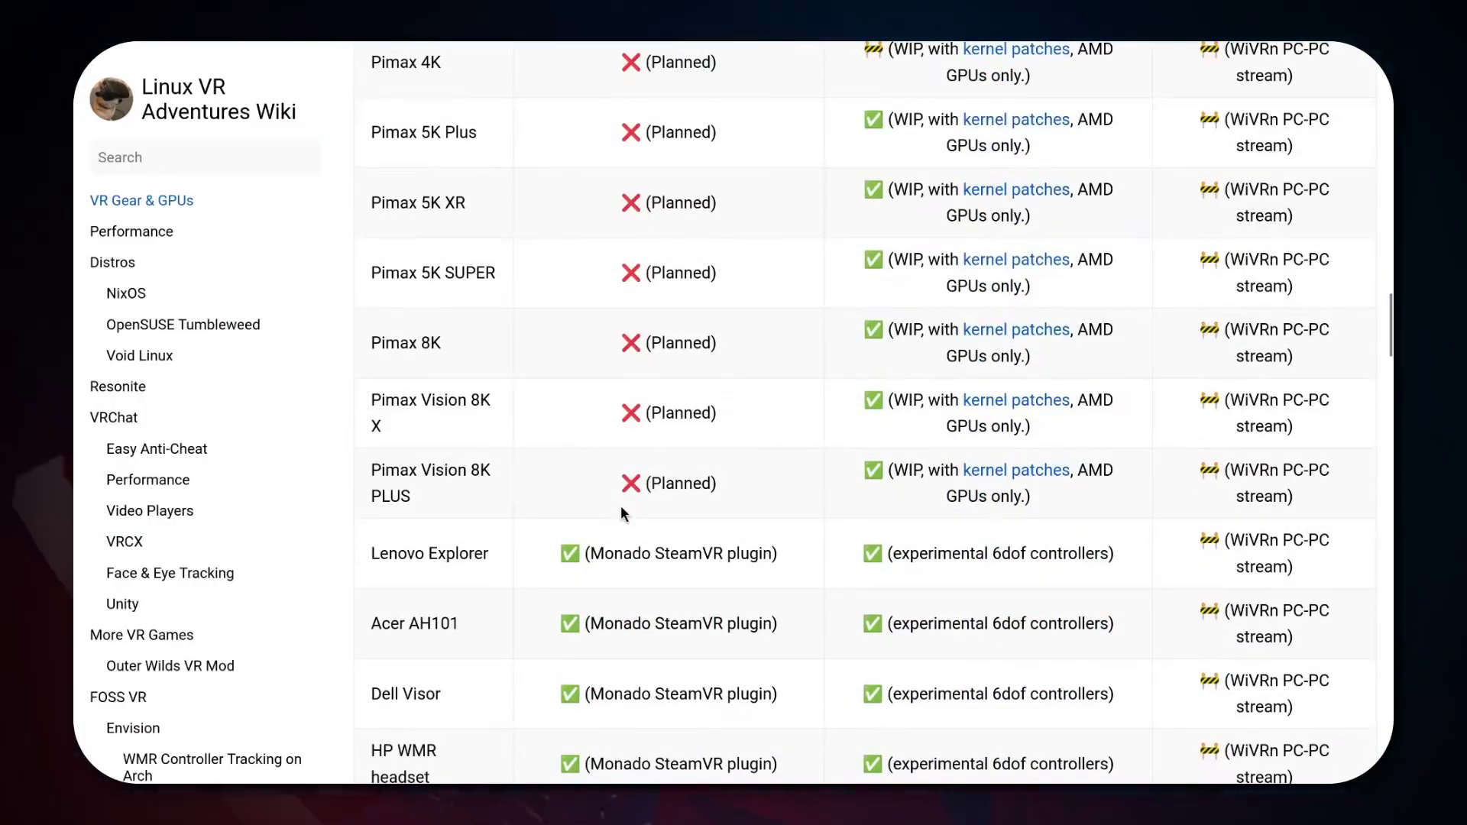
pyautogui.scroll(-6, 621, 506)
# - Scroll further through the XR Devices table and the kernel patch notes
pyautogui.scroll(-7, 621, 506)
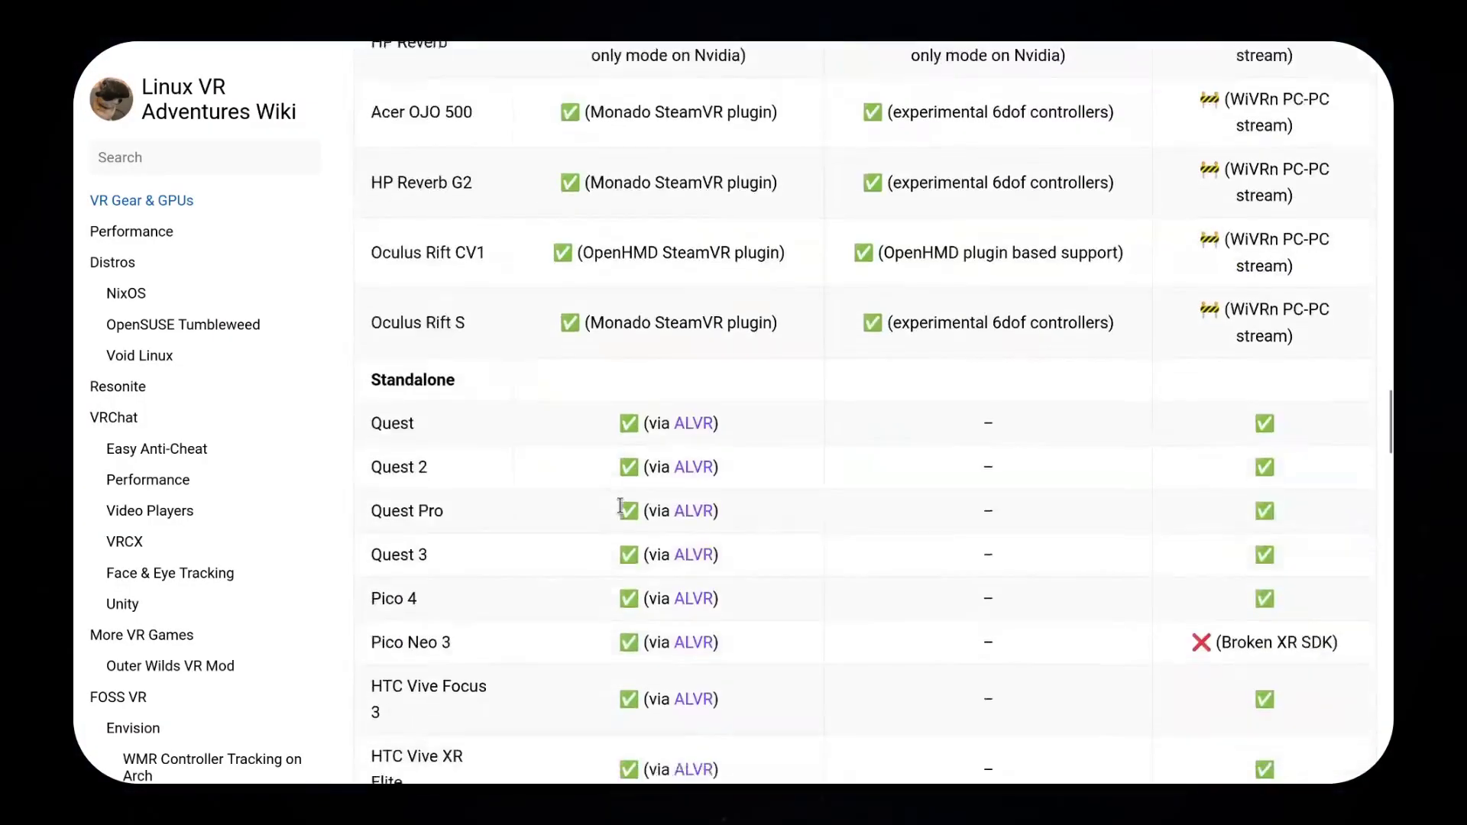
pyautogui.scroll(-5, 621, 506)
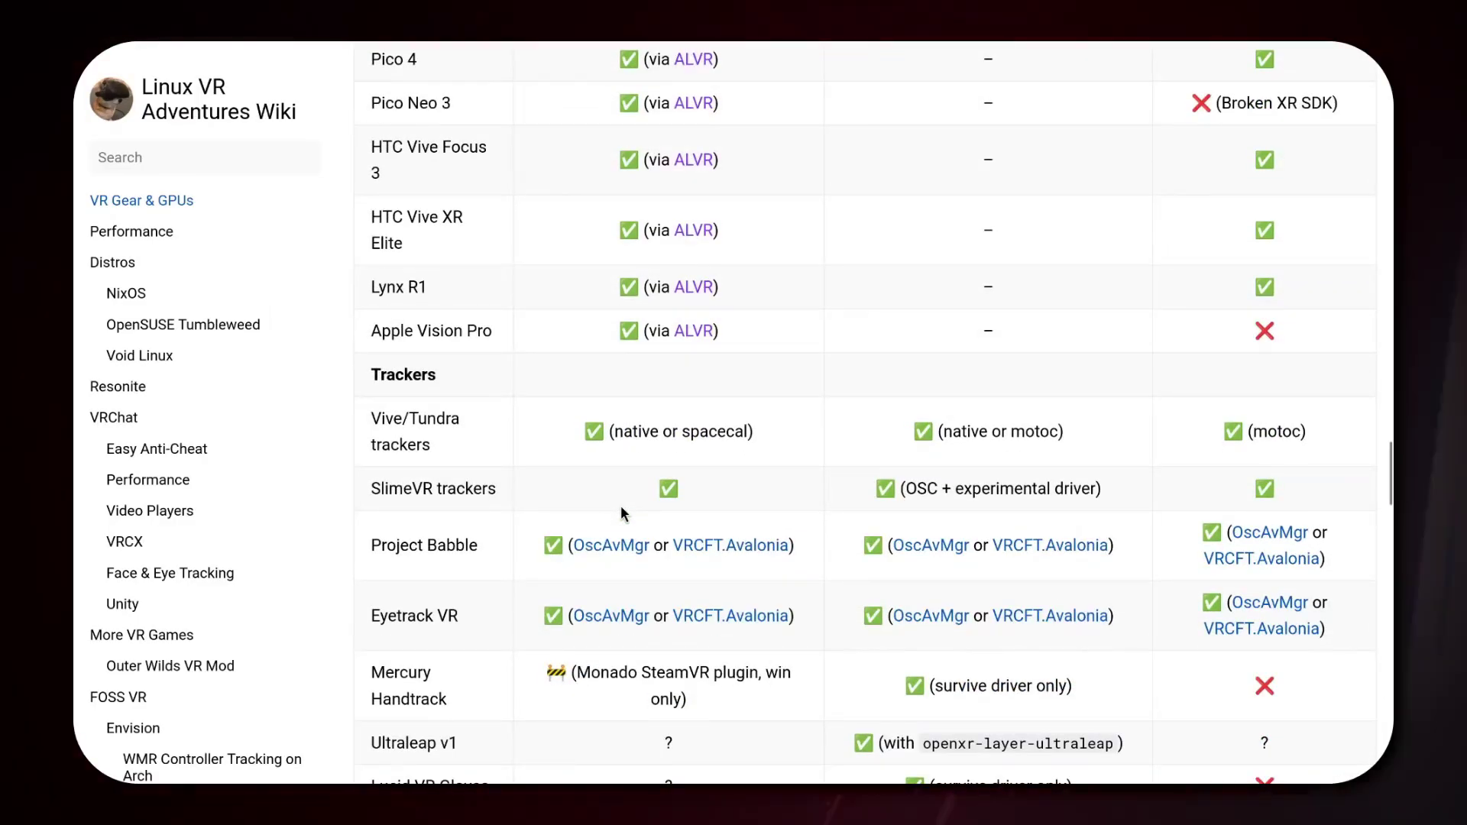
pyautogui.scroll(-7, 620, 506)
pyautogui.scroll(-7, 620, 512)
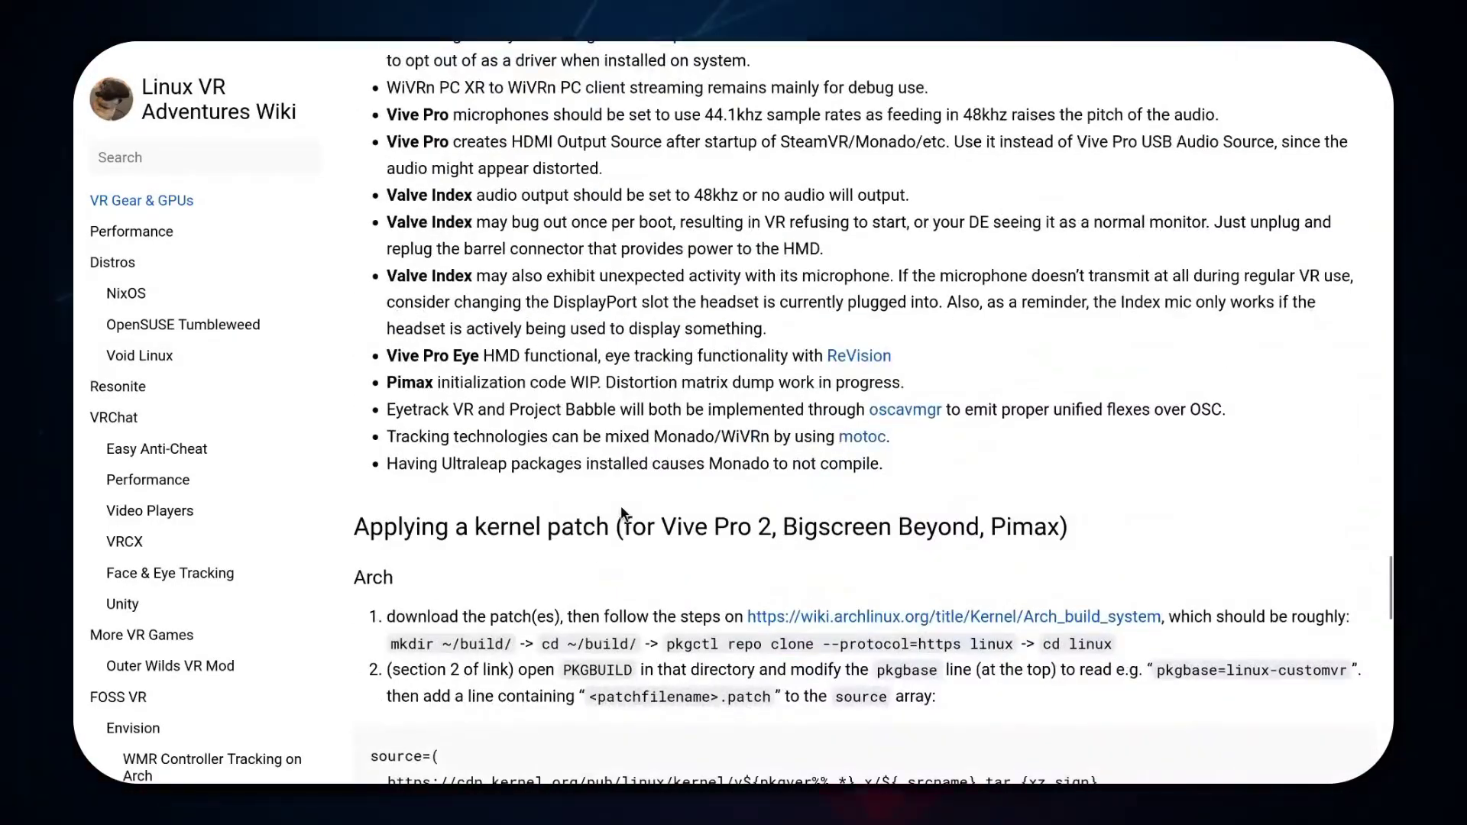
pyautogui.scroll(-14, 621, 512)
pyautogui.scroll(-8, 620, 512)
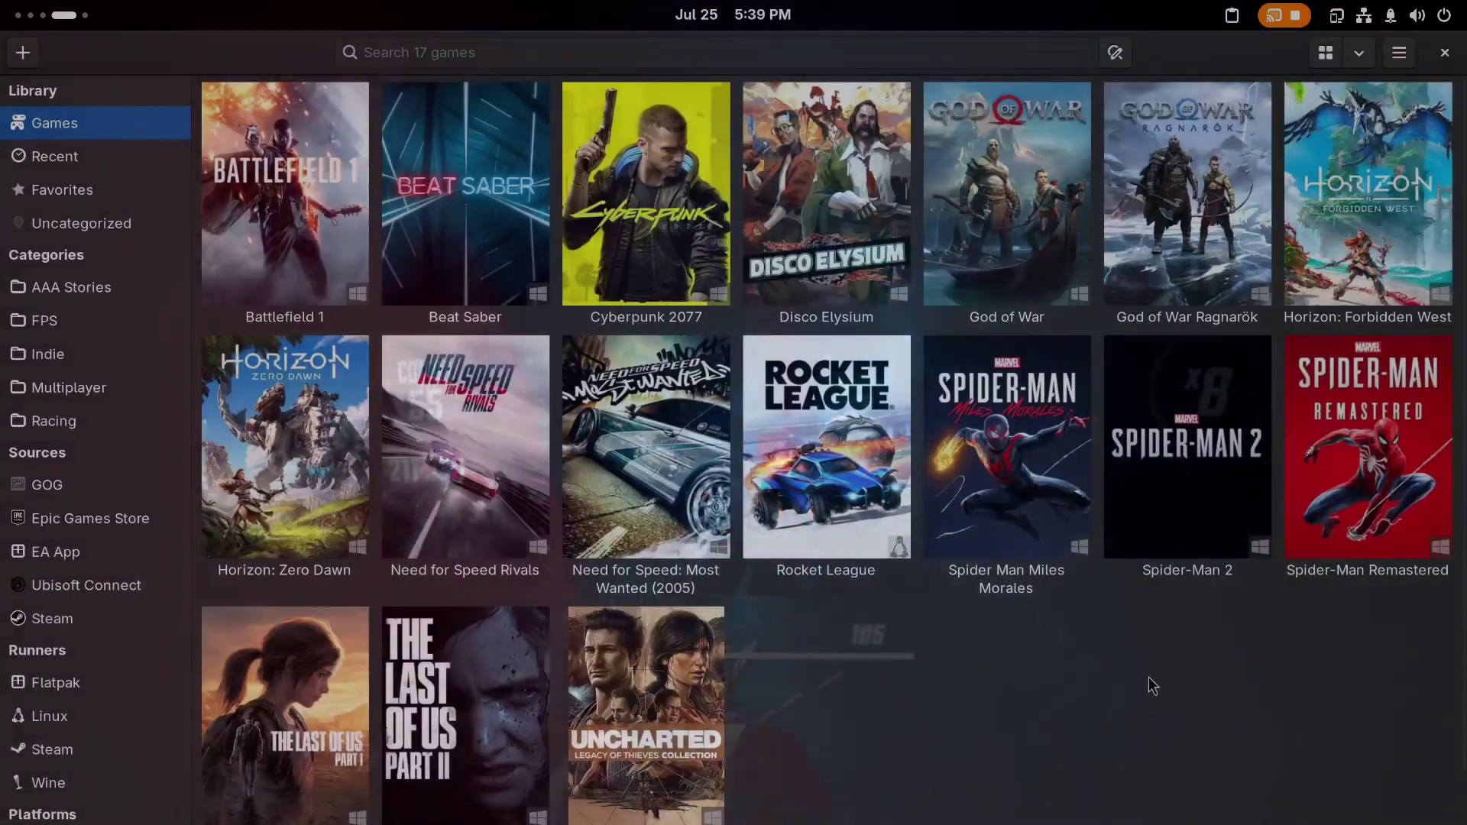
# - Open Beat Saber's Lutris Game options and select its executable and working directory paths
pyautogui.click(491, 231)
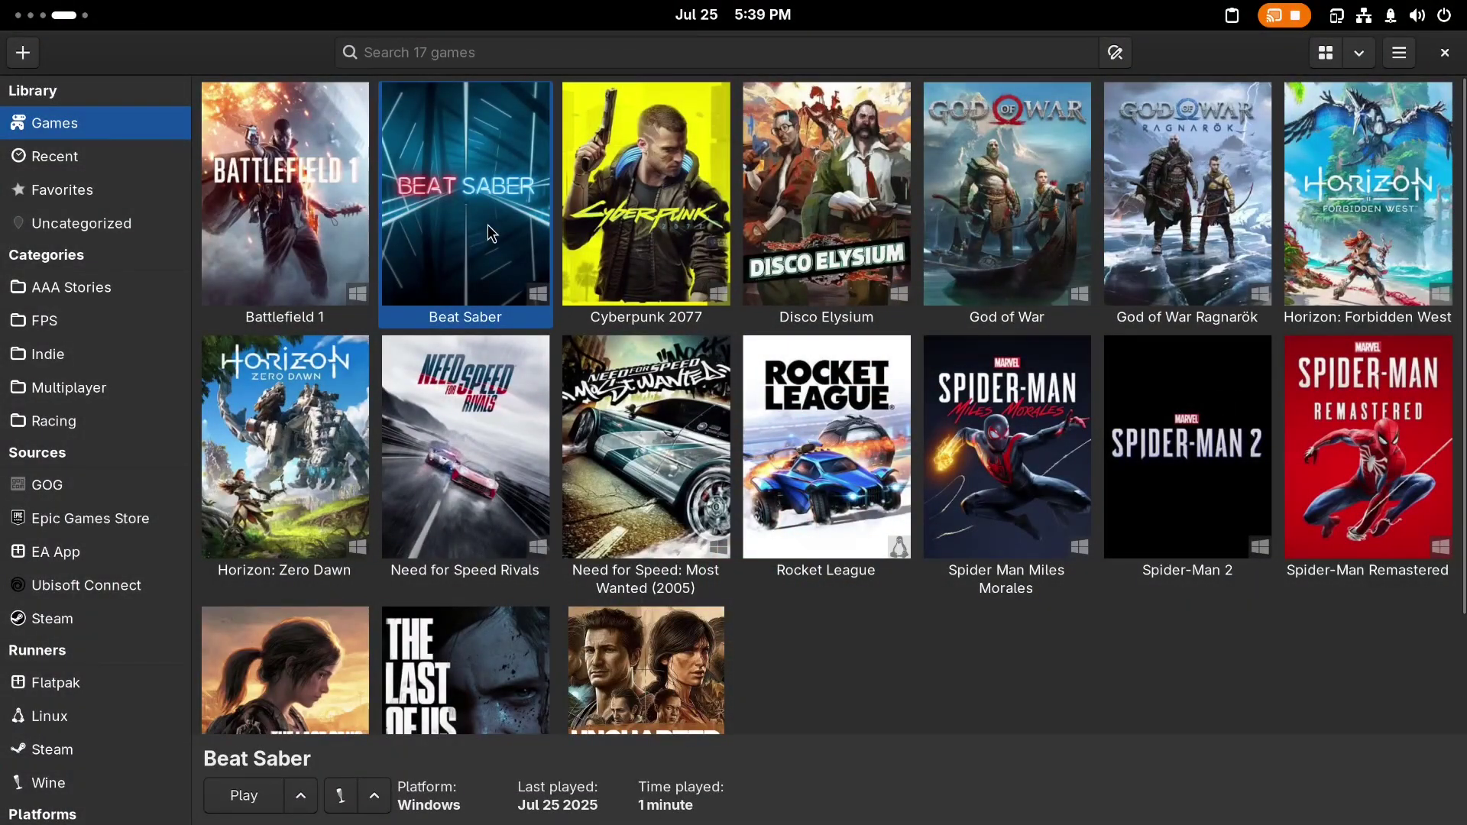
pyautogui.rightClick(488, 224)
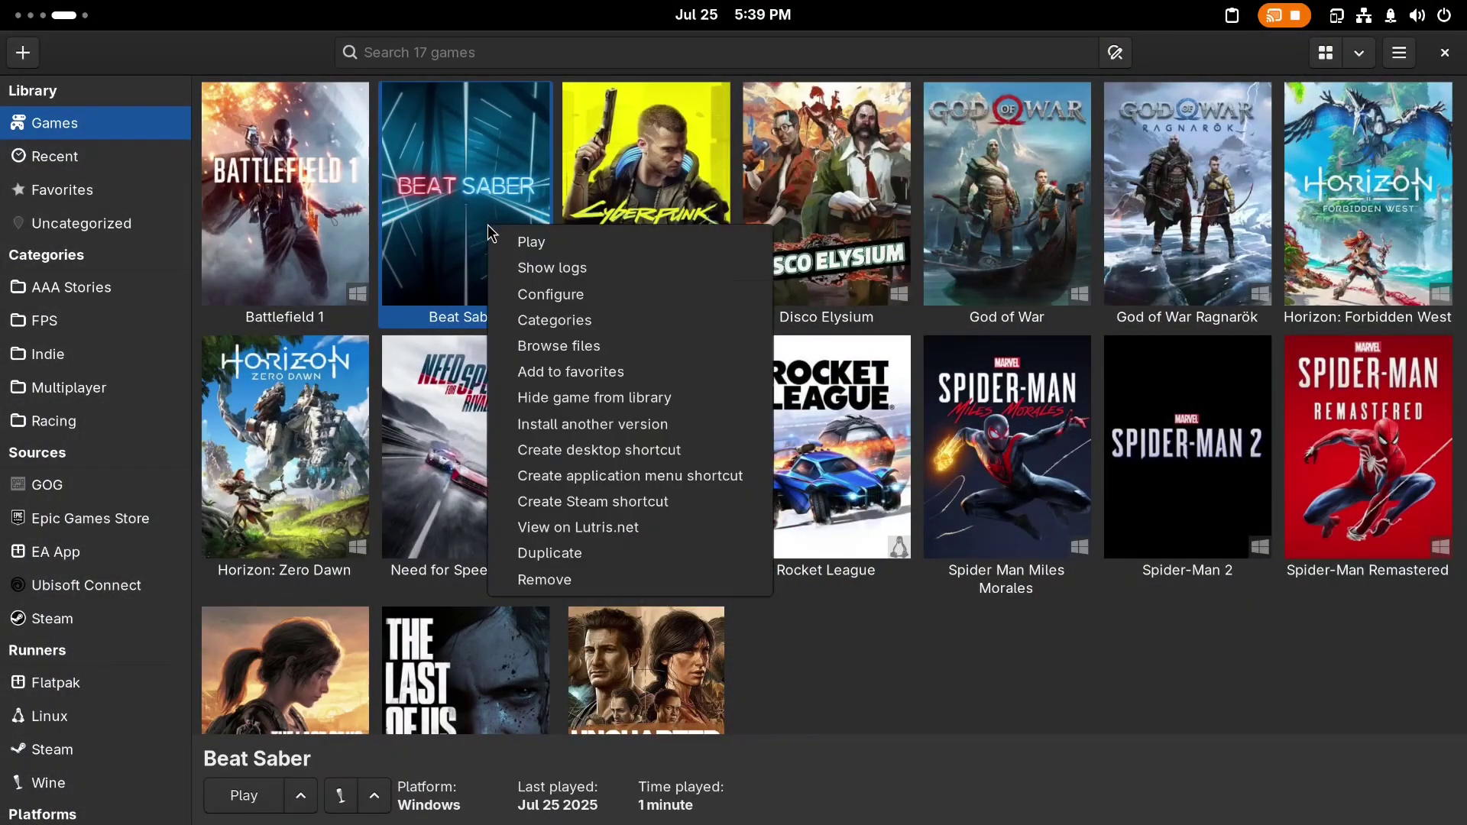
pyautogui.click(531, 290)
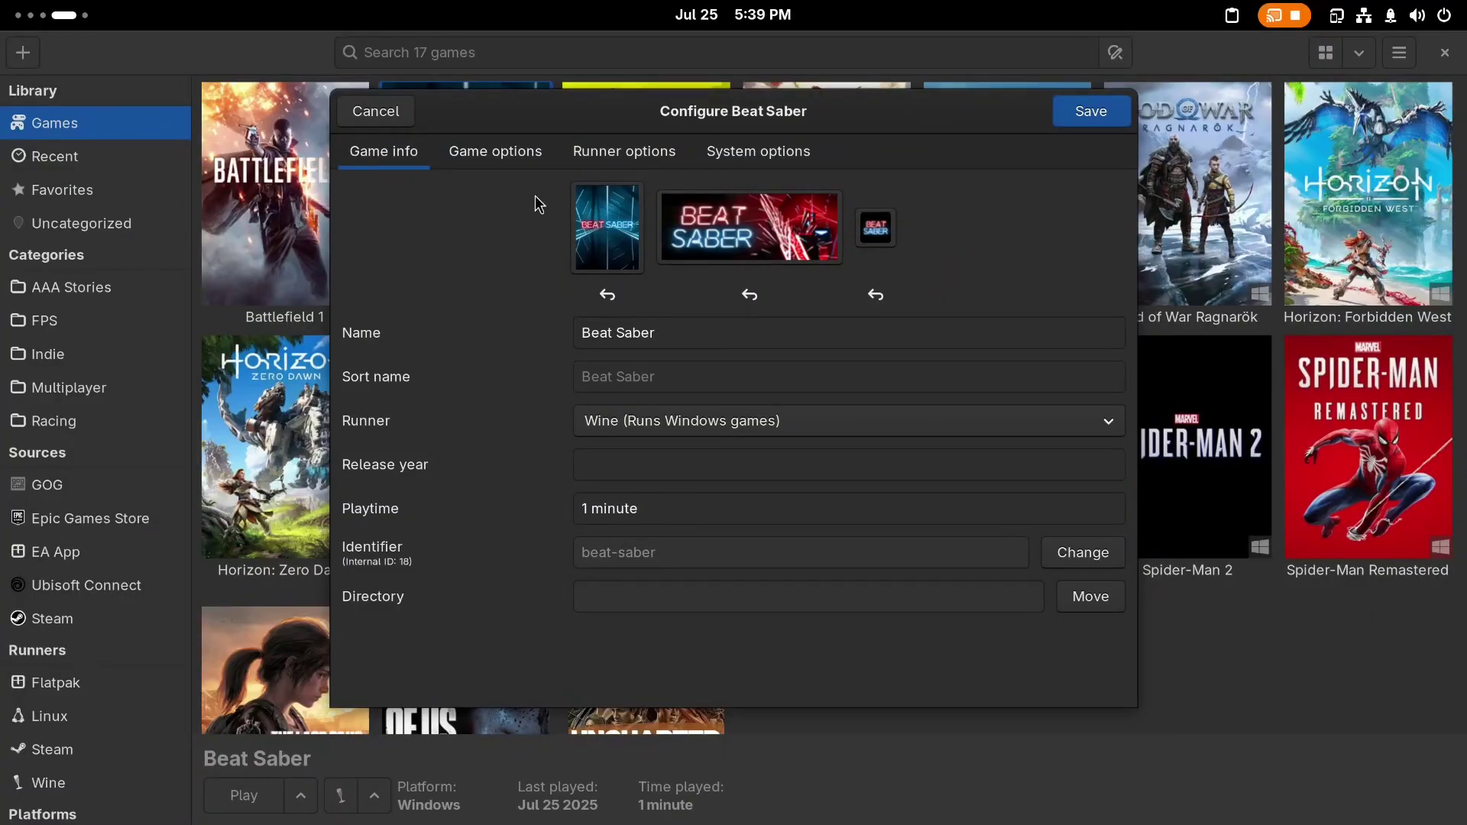
pyautogui.click(537, 171)
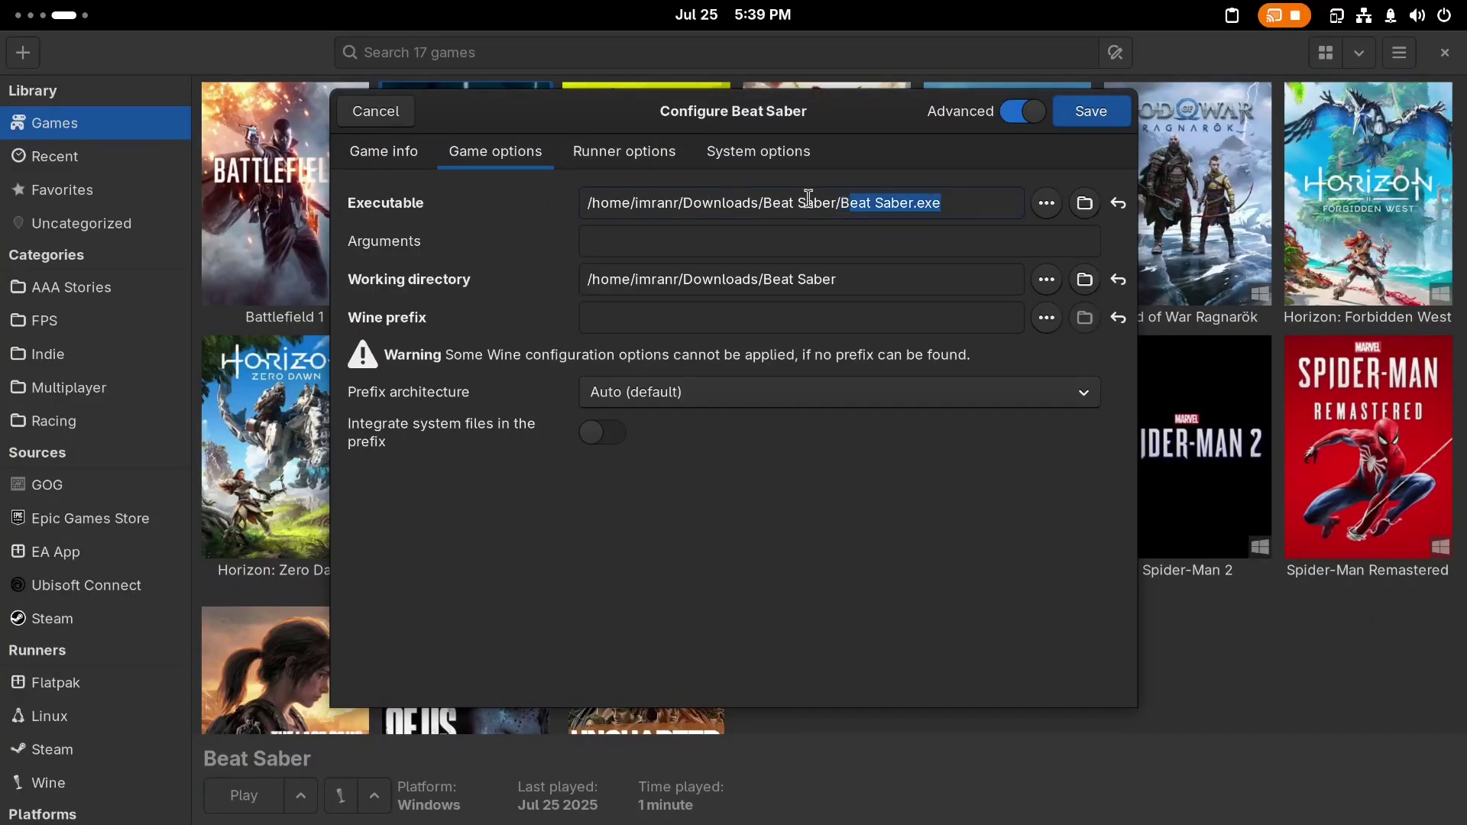
pyautogui.moveTo(809, 197); pyautogui.dragTo(512, 181)
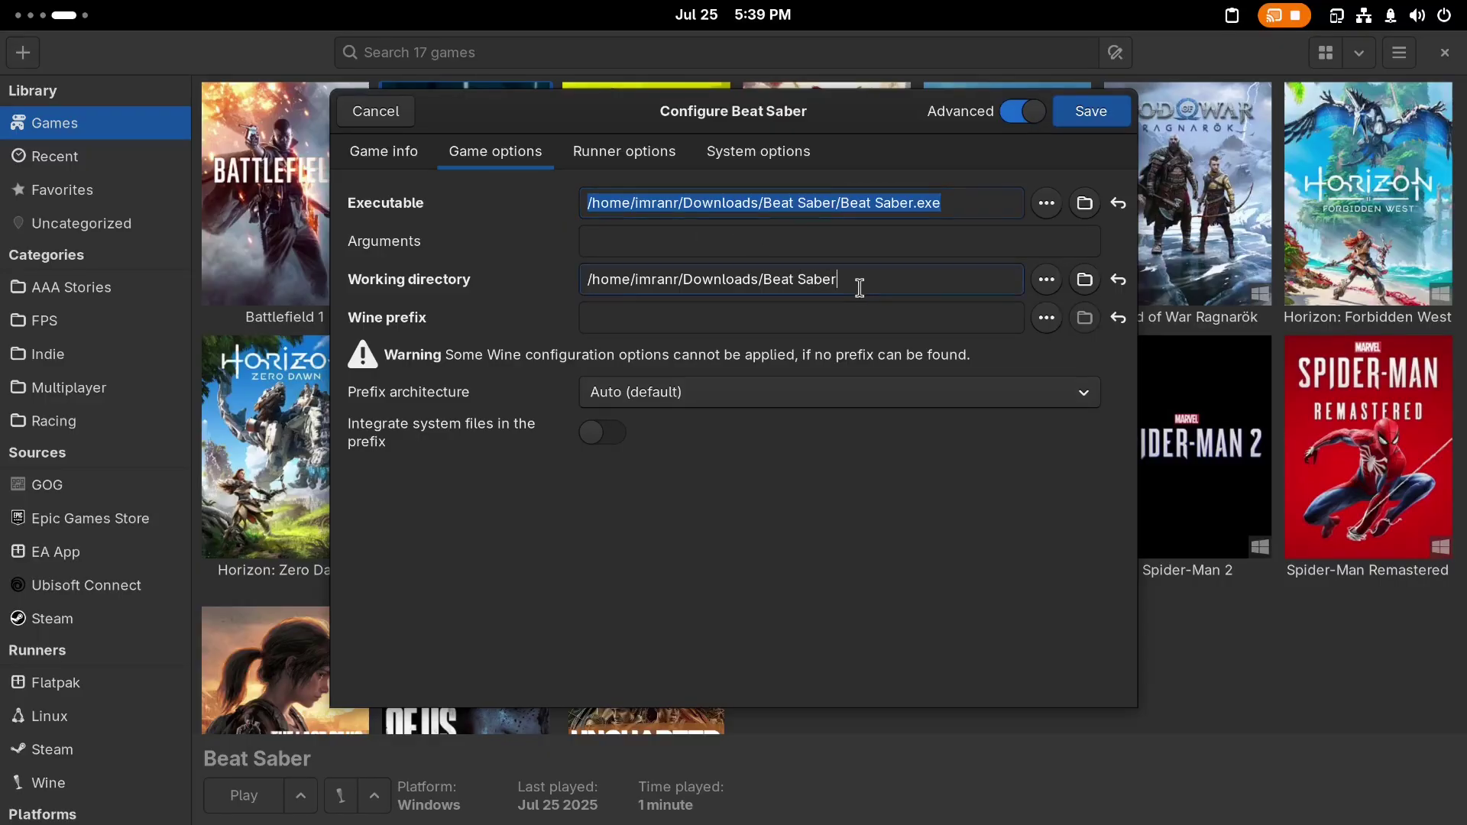
pyautogui.moveTo(860, 288); pyautogui.dragTo(475, 257)
pyautogui.write('sol')
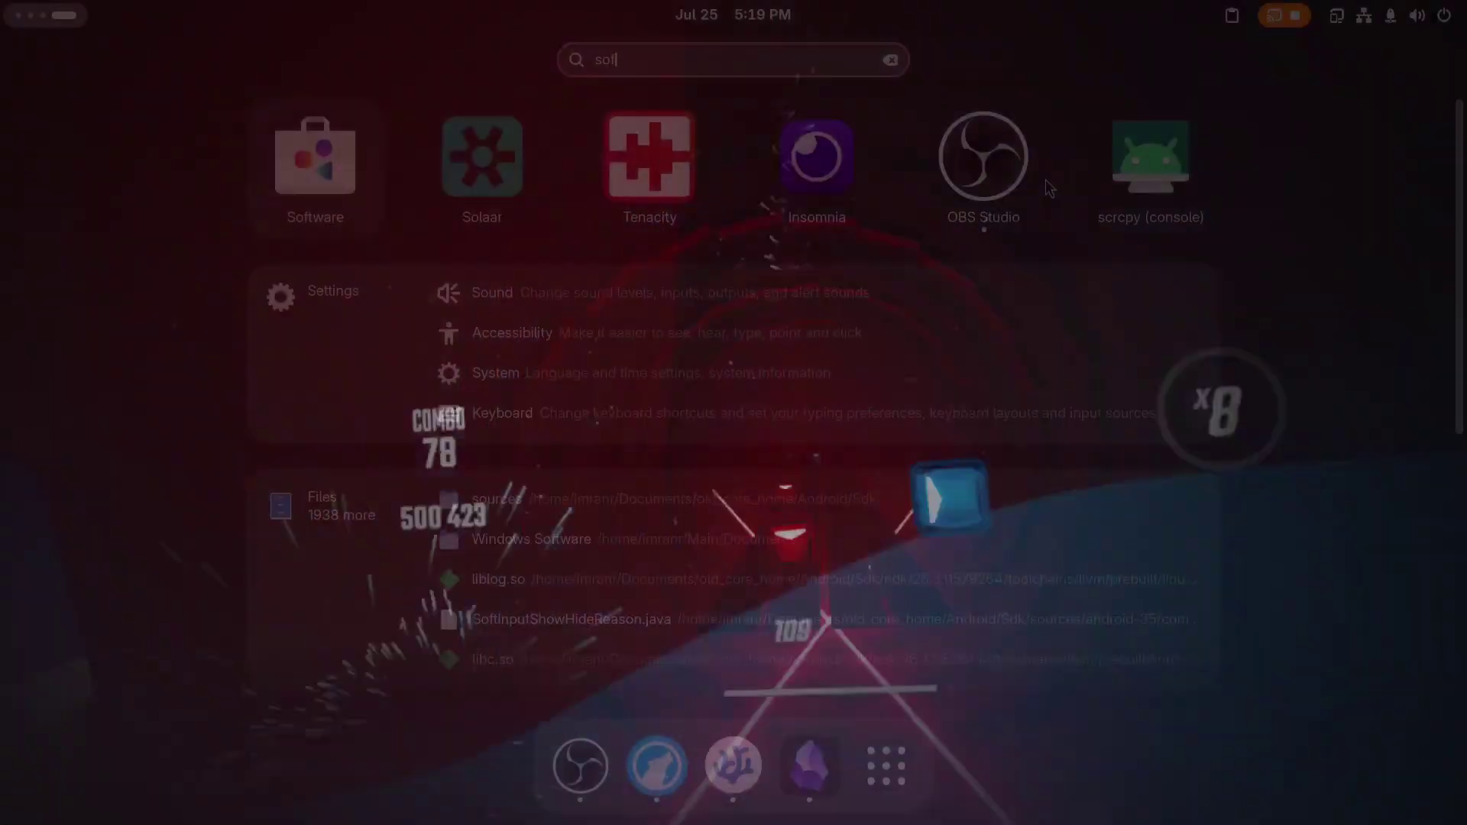
# - Find Envision in GNOME Software by searching 'envisio', install it, and open it
pyautogui.press('Return')
pyautogui.write('envisi')
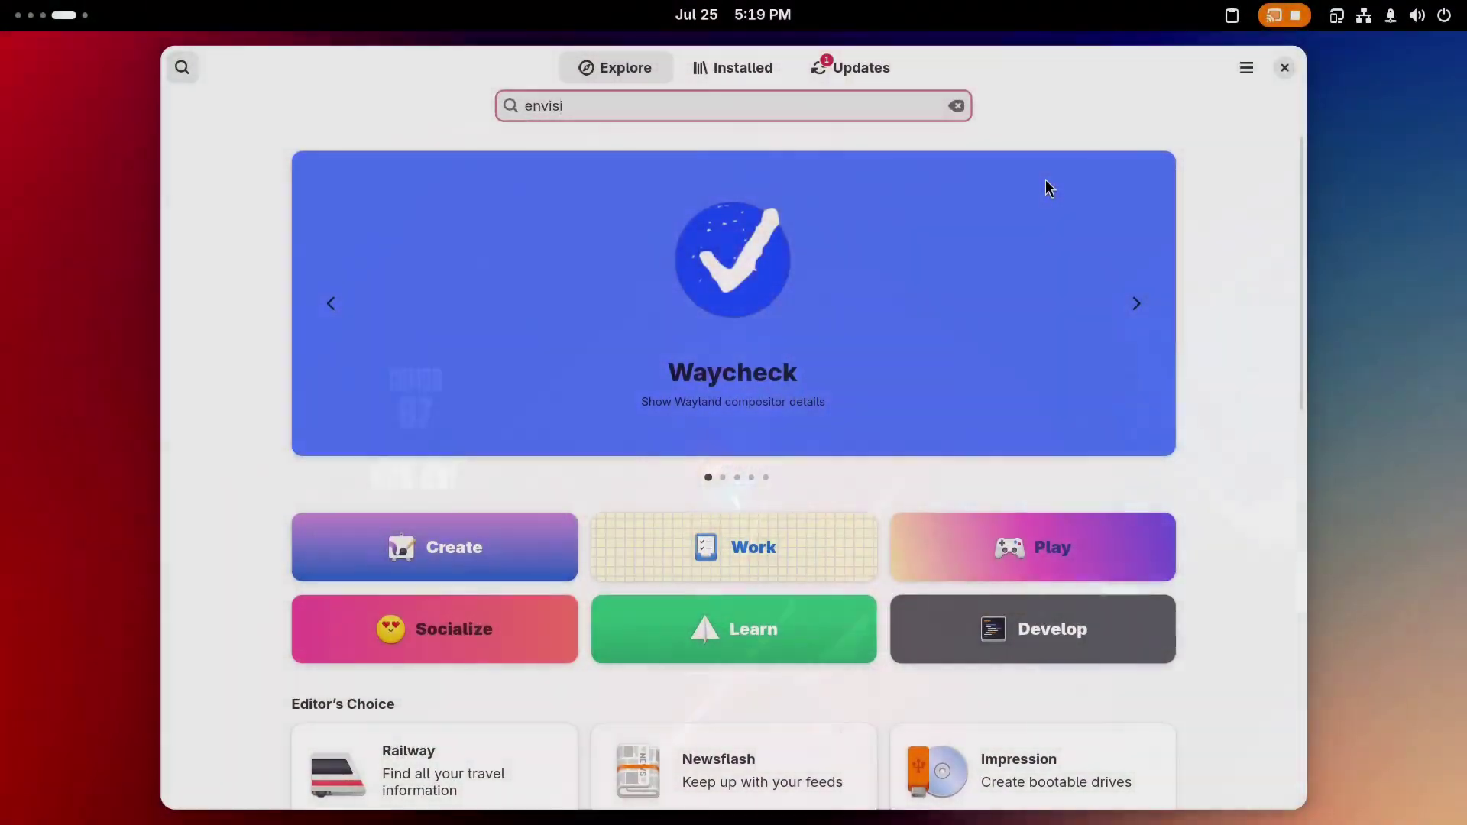
pyautogui.write('o')
pyautogui.click(851, 167)
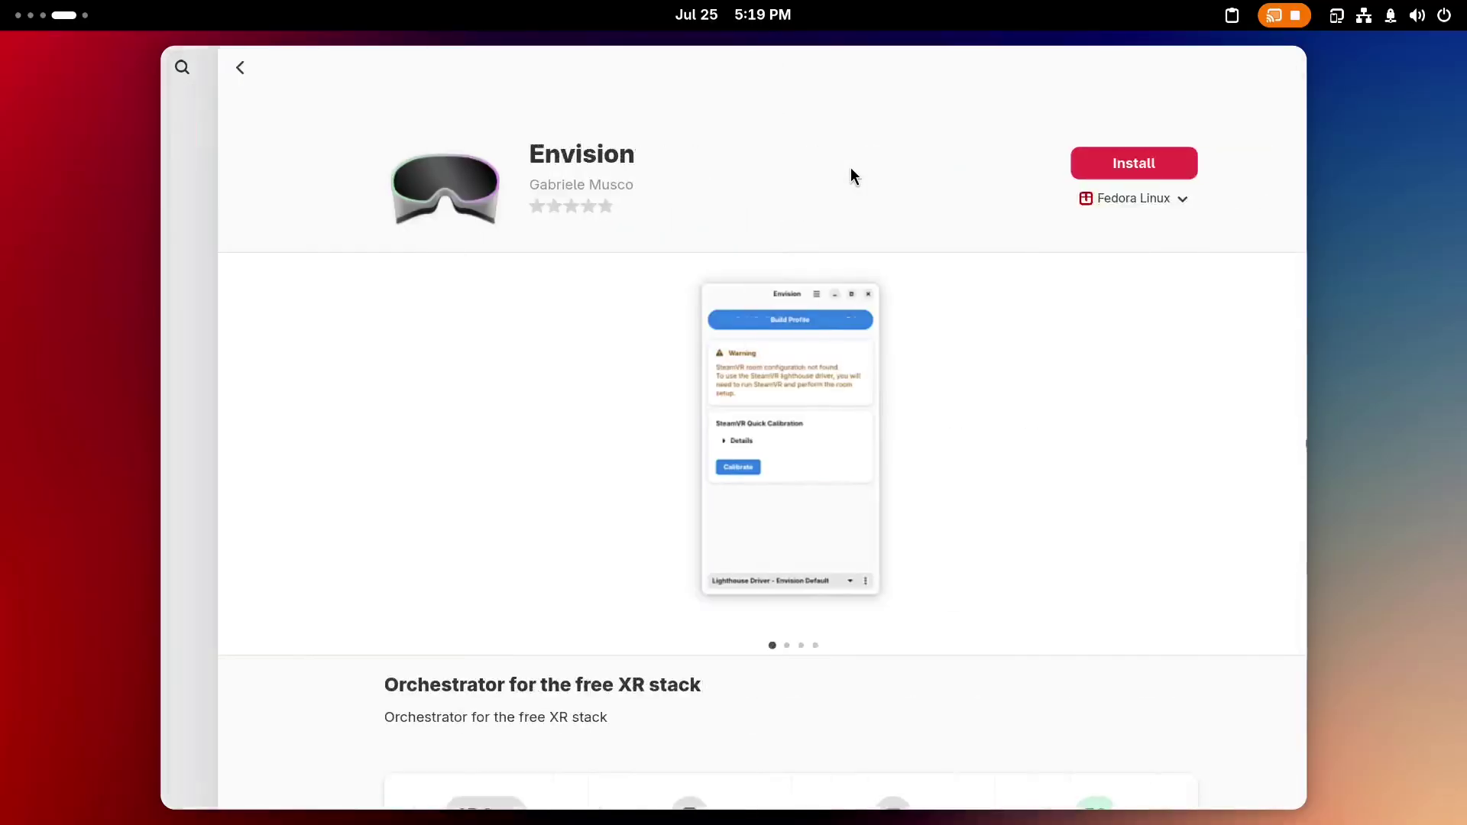
pyautogui.click(1074, 163)
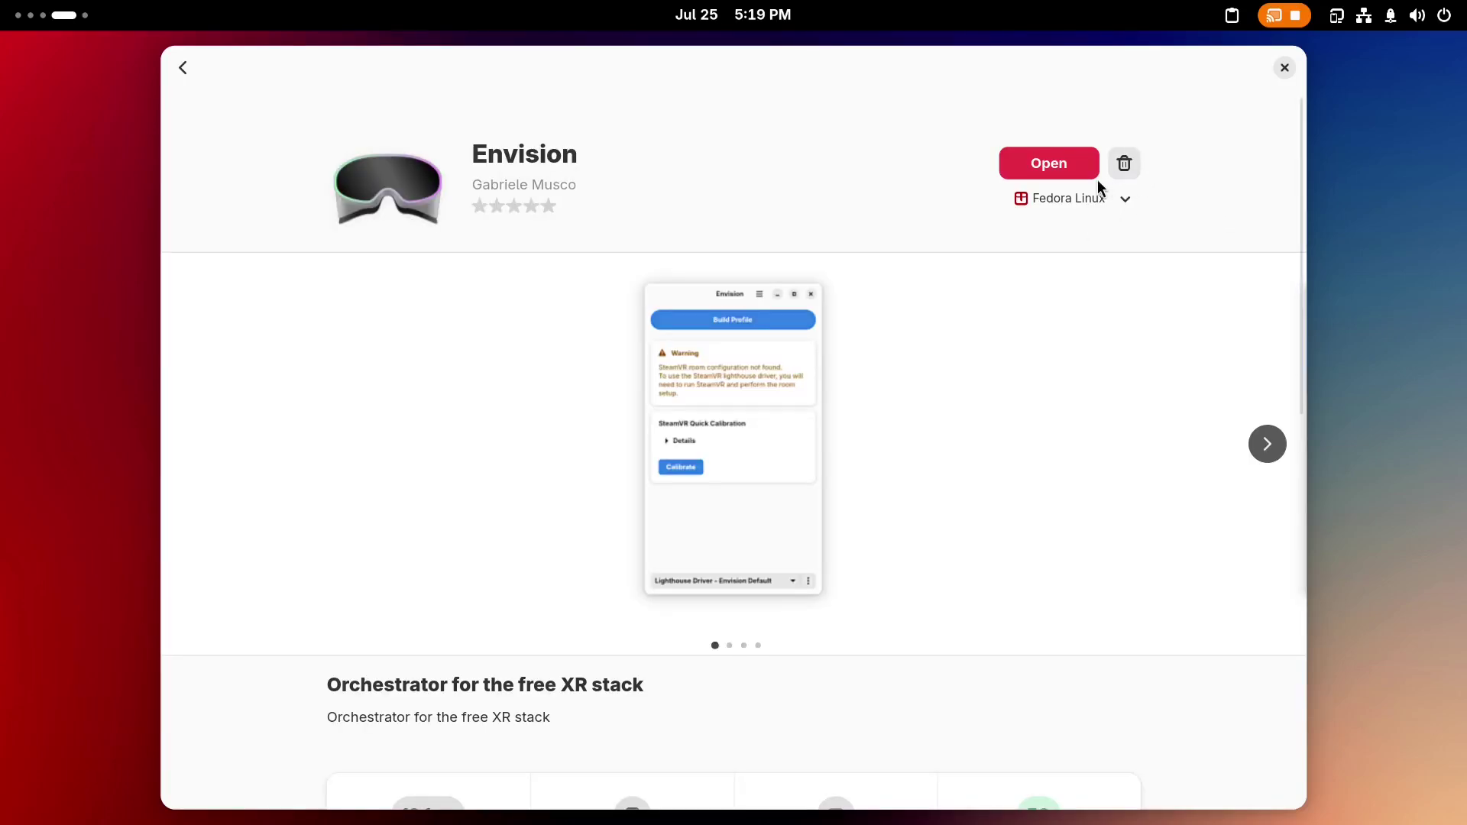
pyautogui.click(1049, 168)
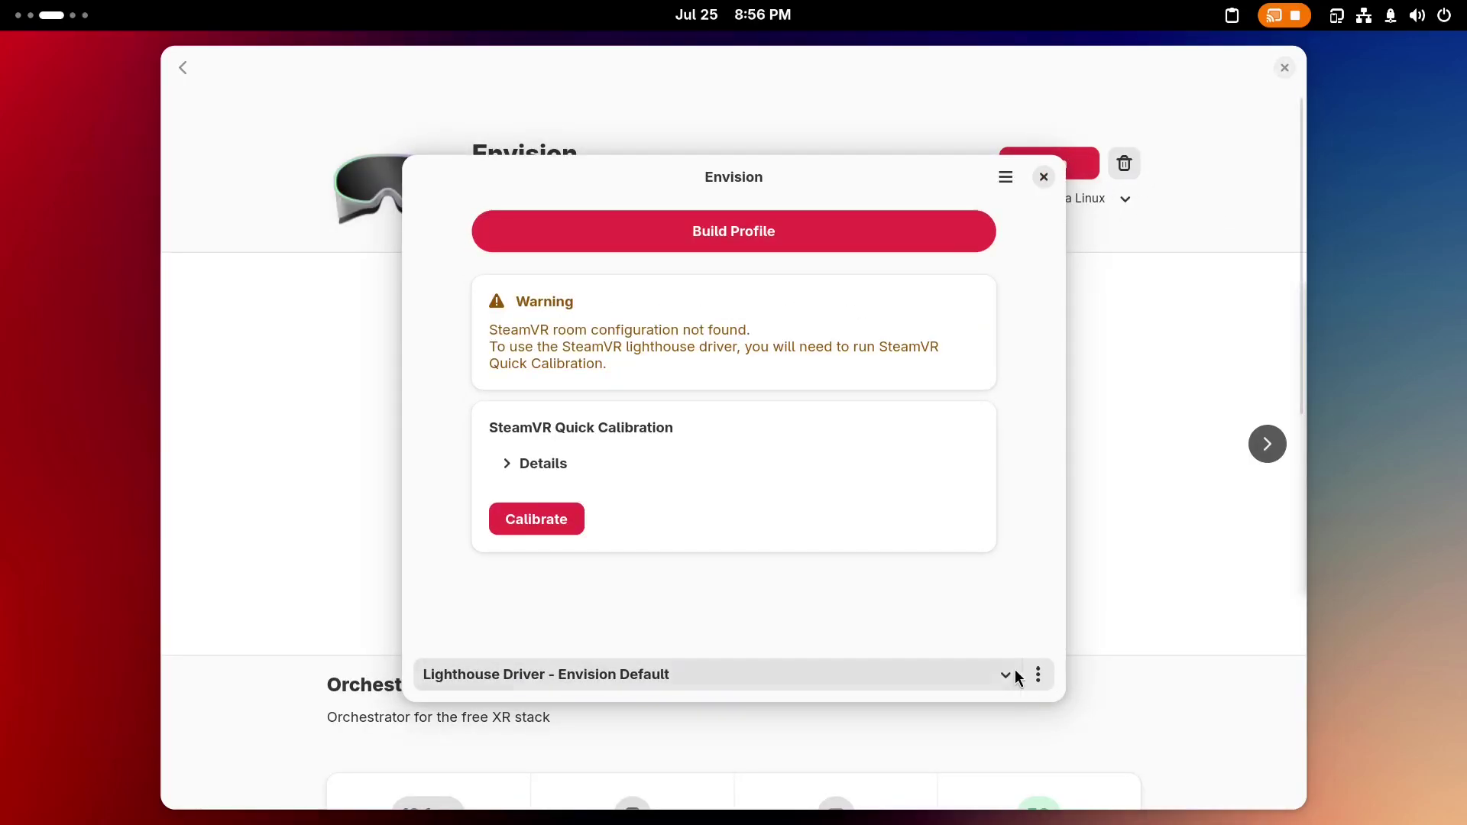
# - Switch Envision's active driver profile to WiVRn - Envision Default
pyautogui.click(1012, 677)
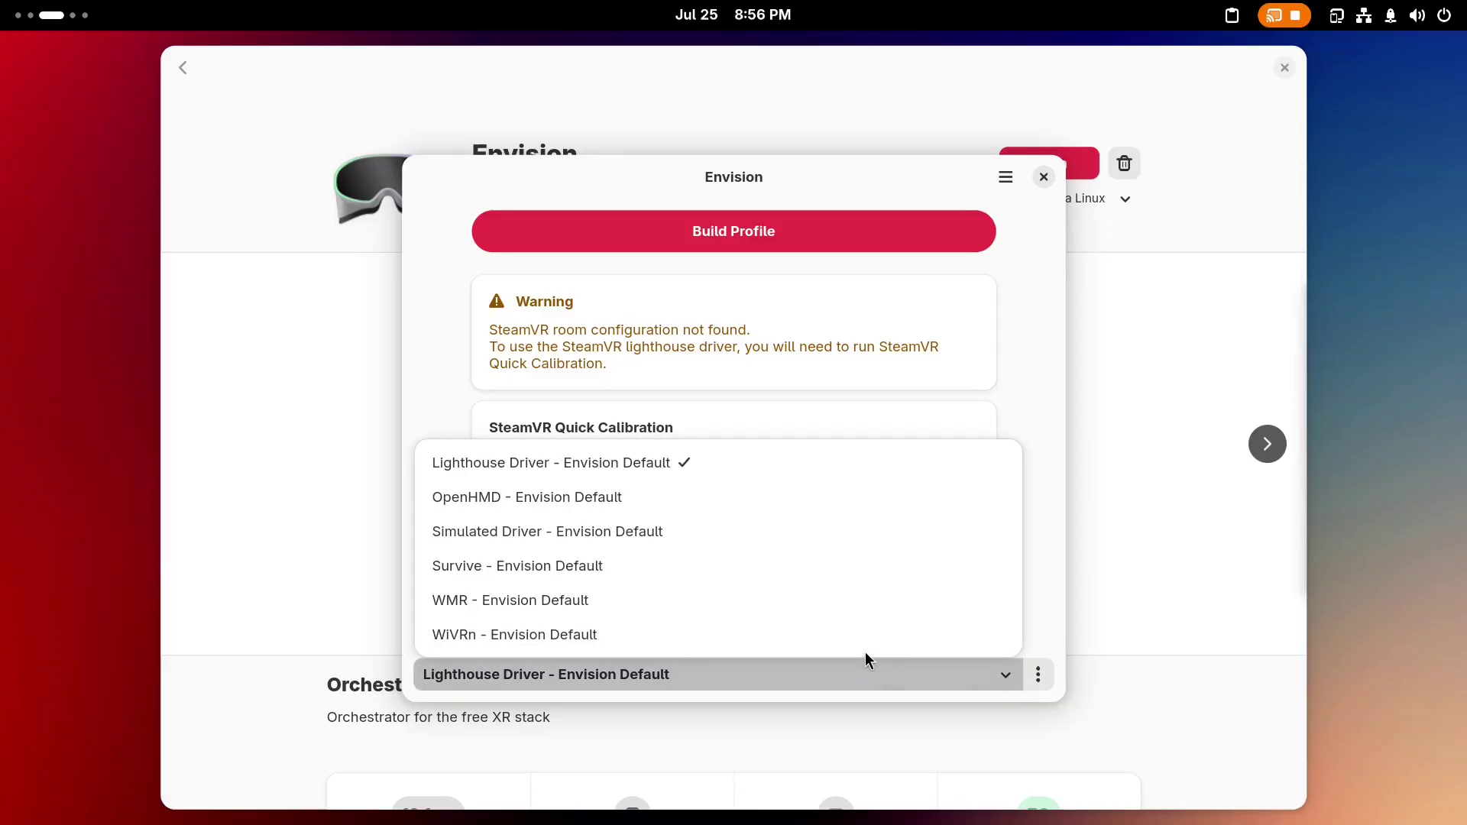
pyautogui.click(836, 647)
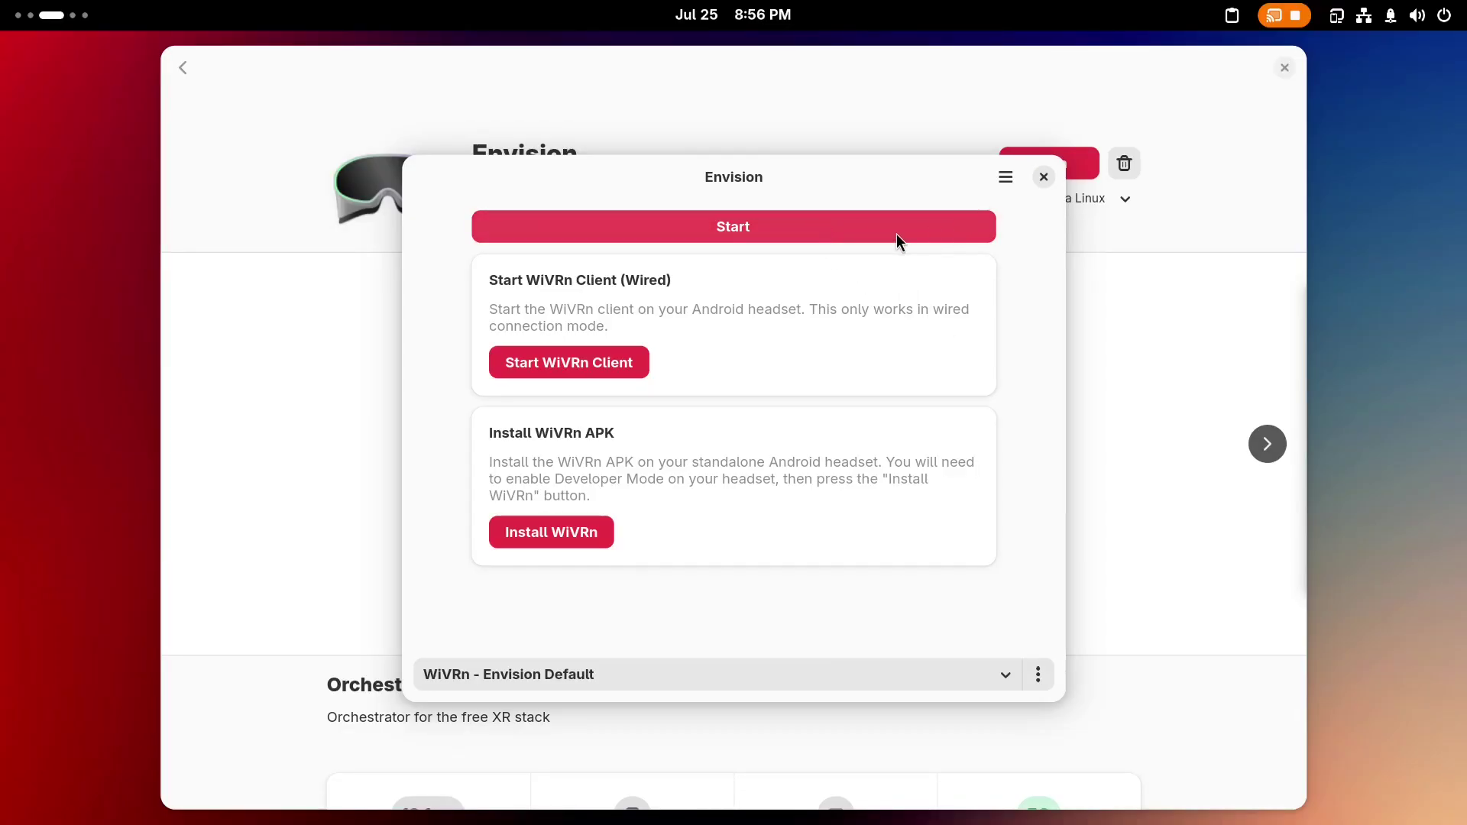
pyautogui.click(1004, 180)
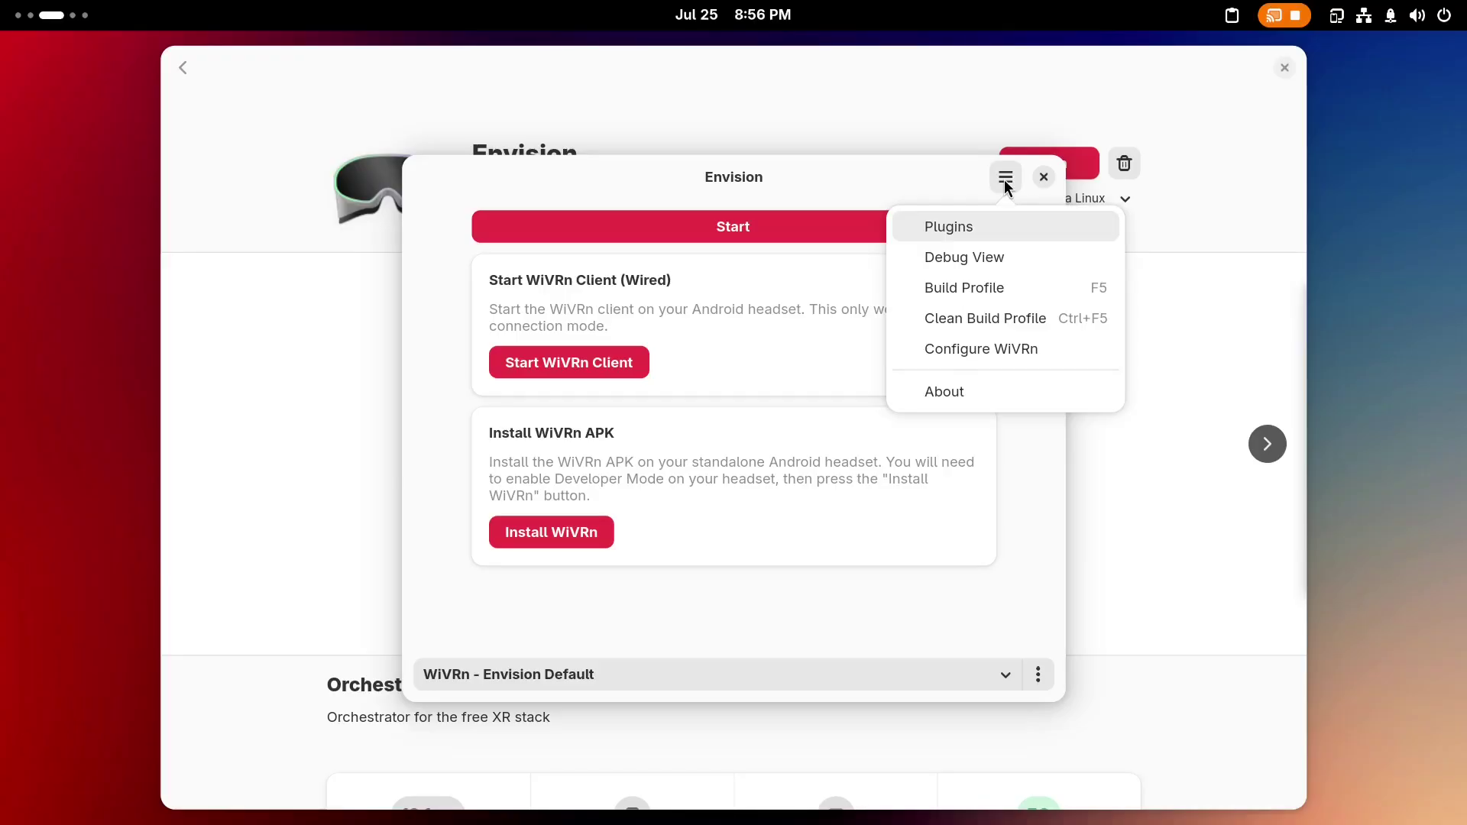
# - Build the WiVRn - Envision Default profile, authorising server capabilities with the account password
pyautogui.click(976, 285)
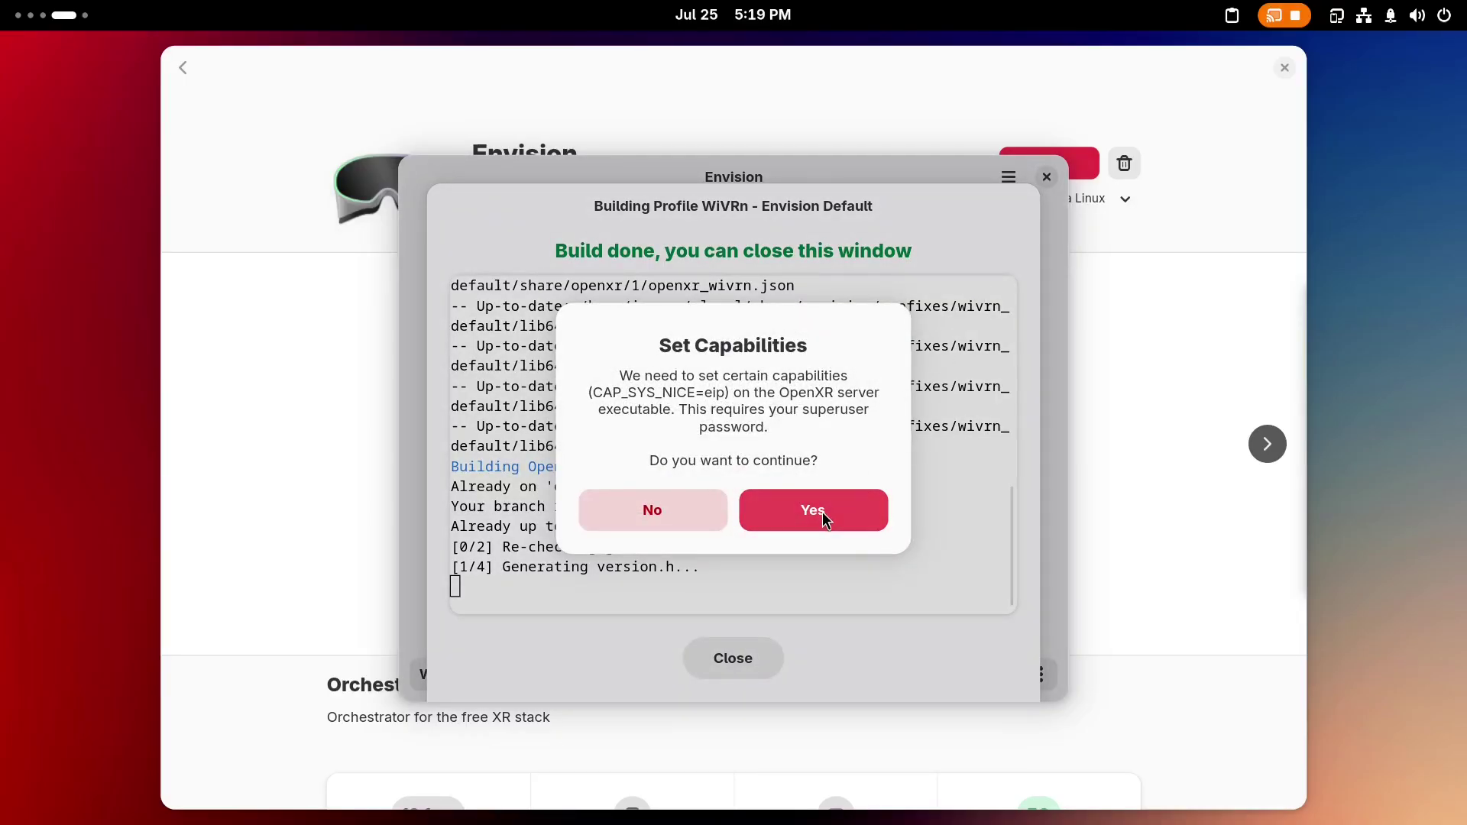
pyautogui.click(822, 512)
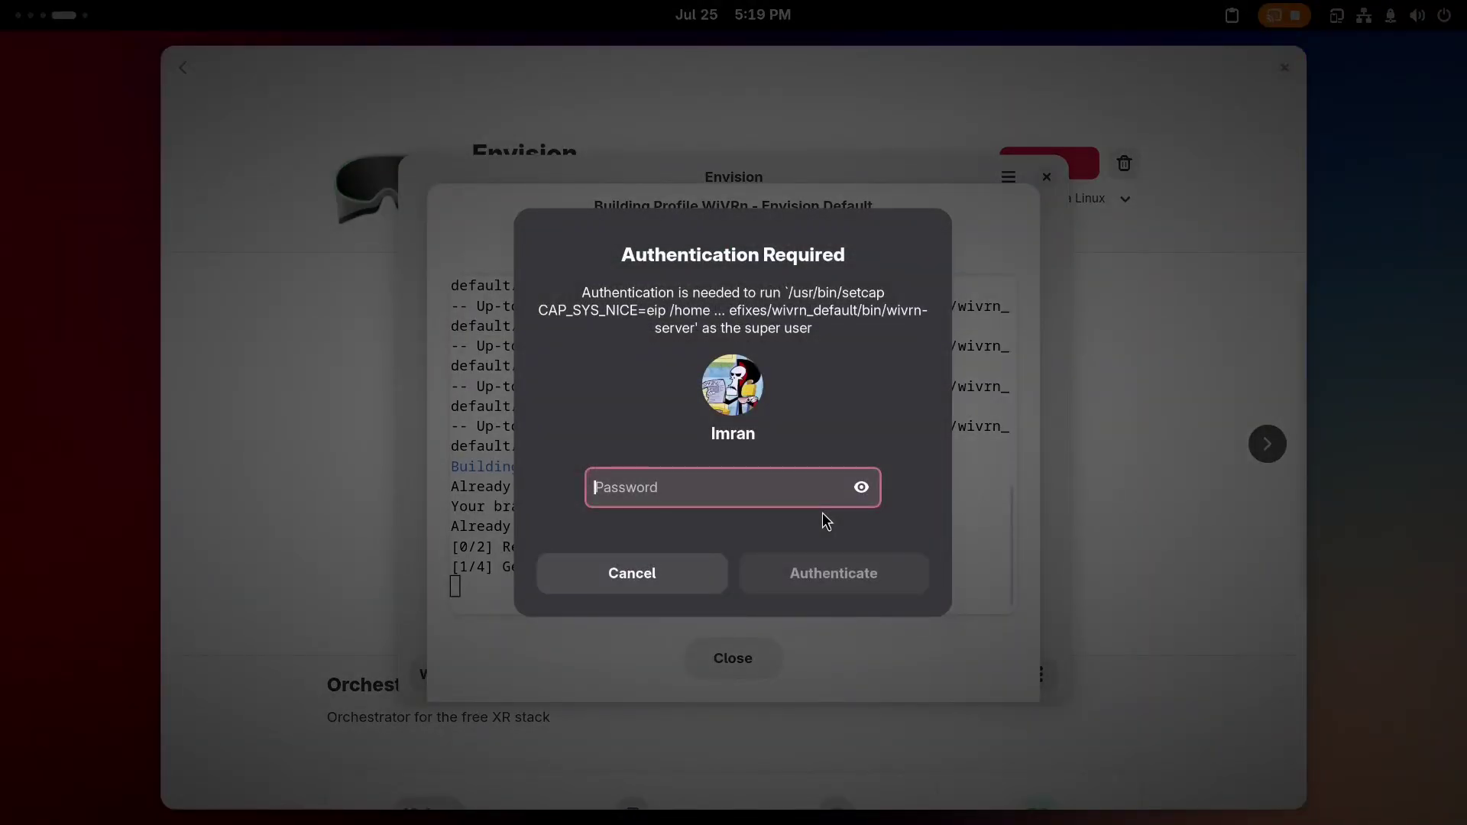
pyautogui.write('*****************')
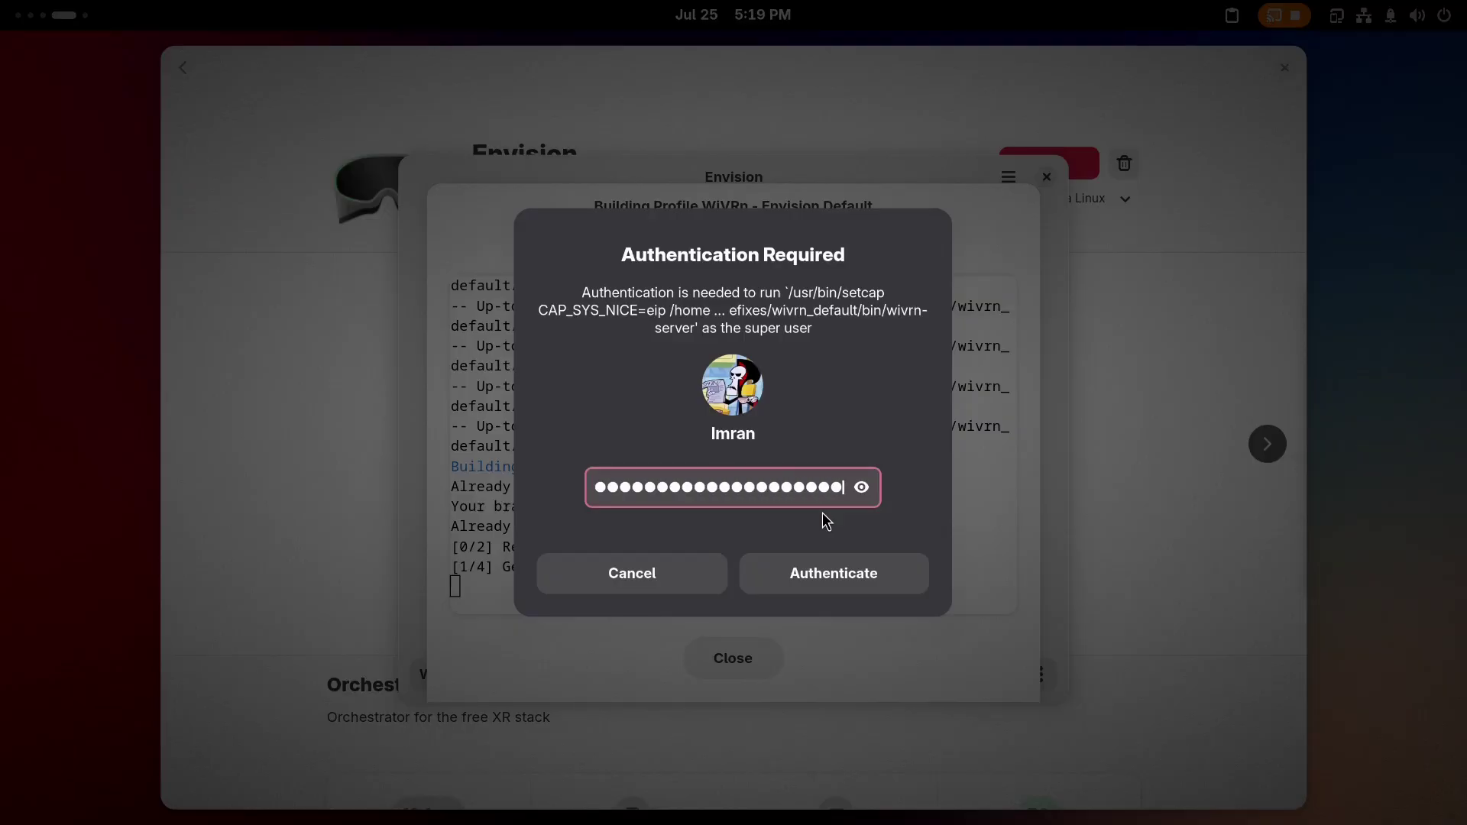
pyautogui.press('Return')
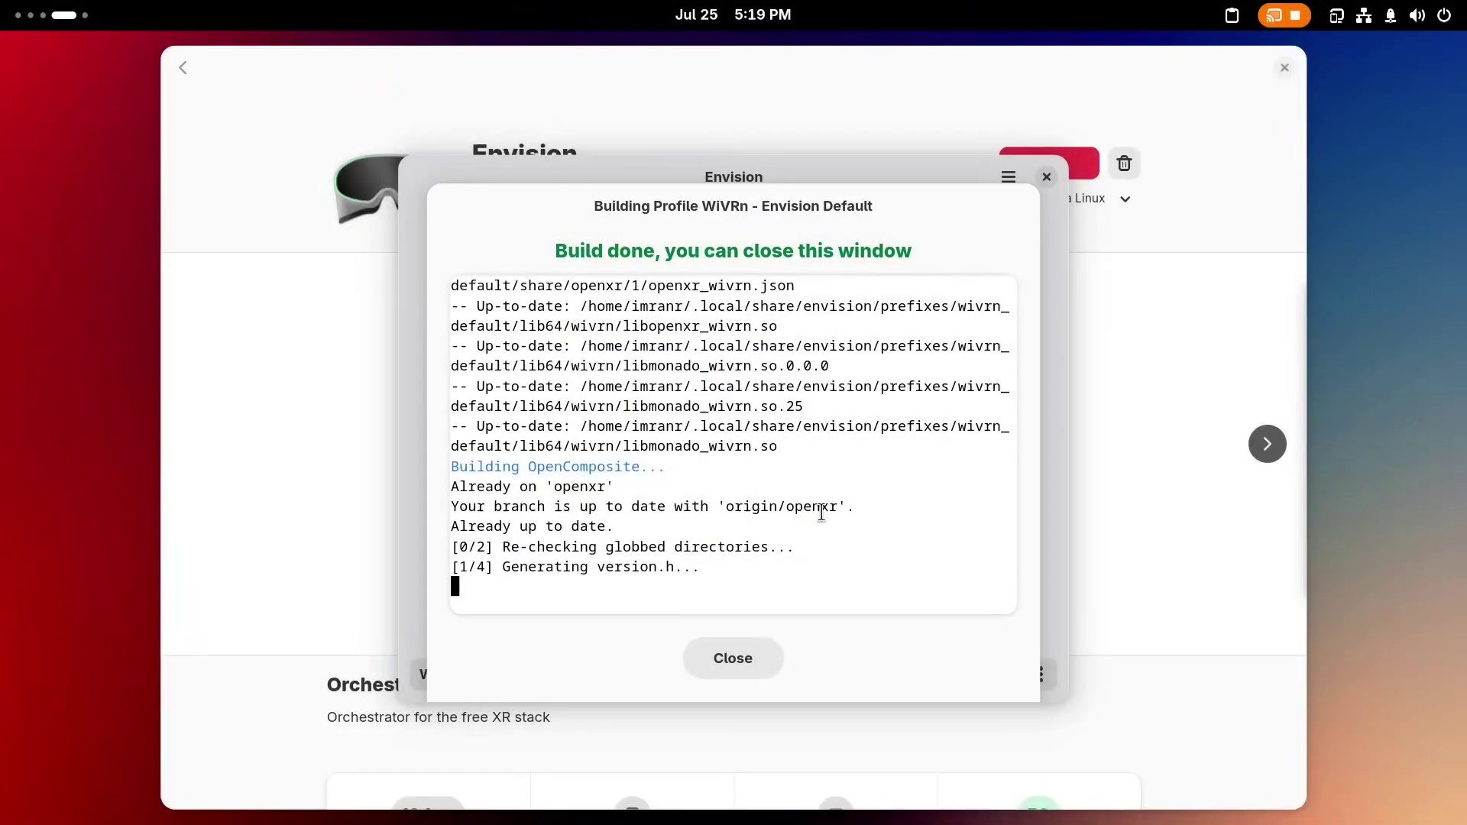
pyautogui.click(749, 657)
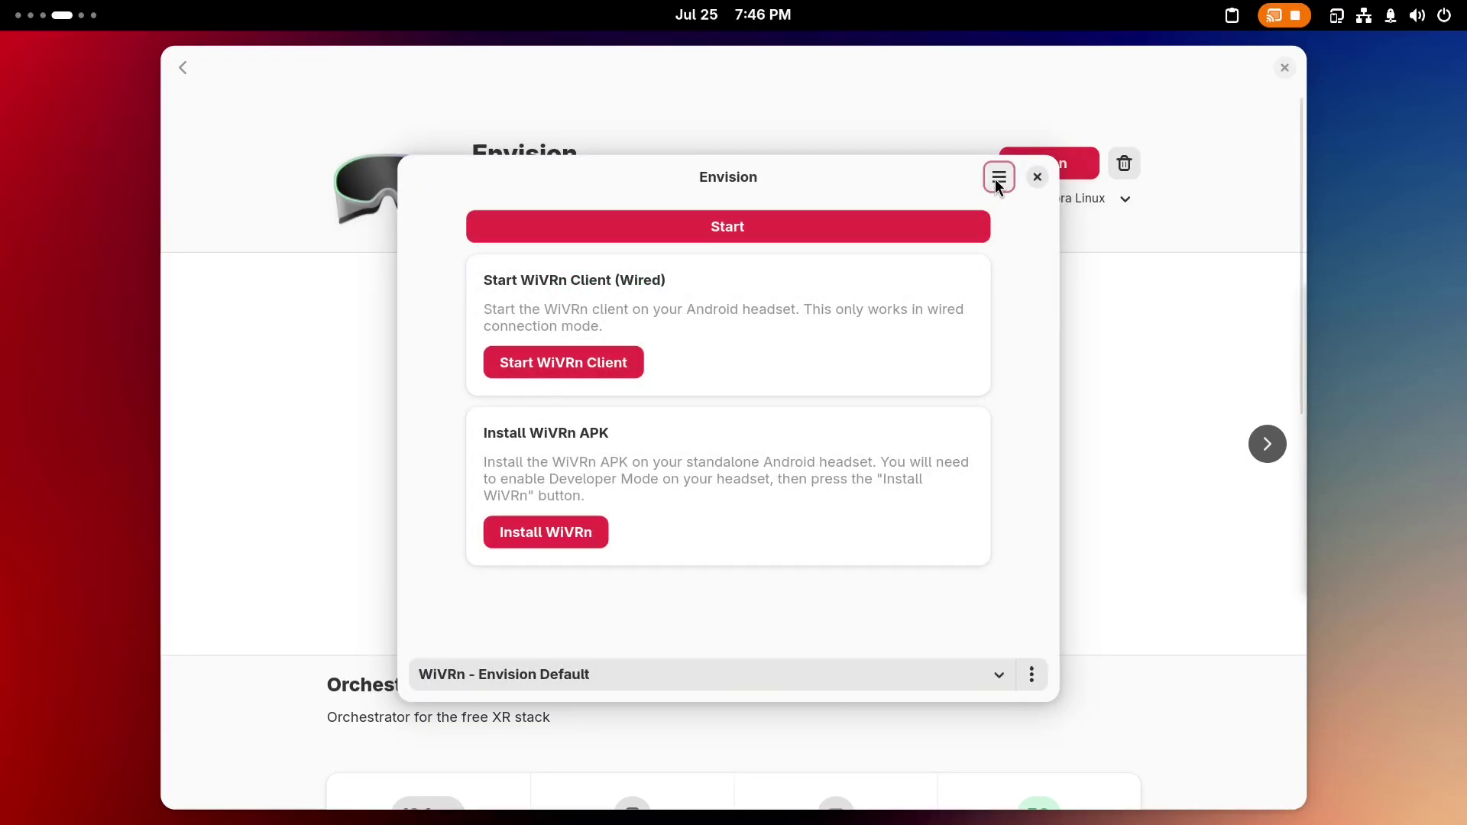
pyautogui.click(997, 178)
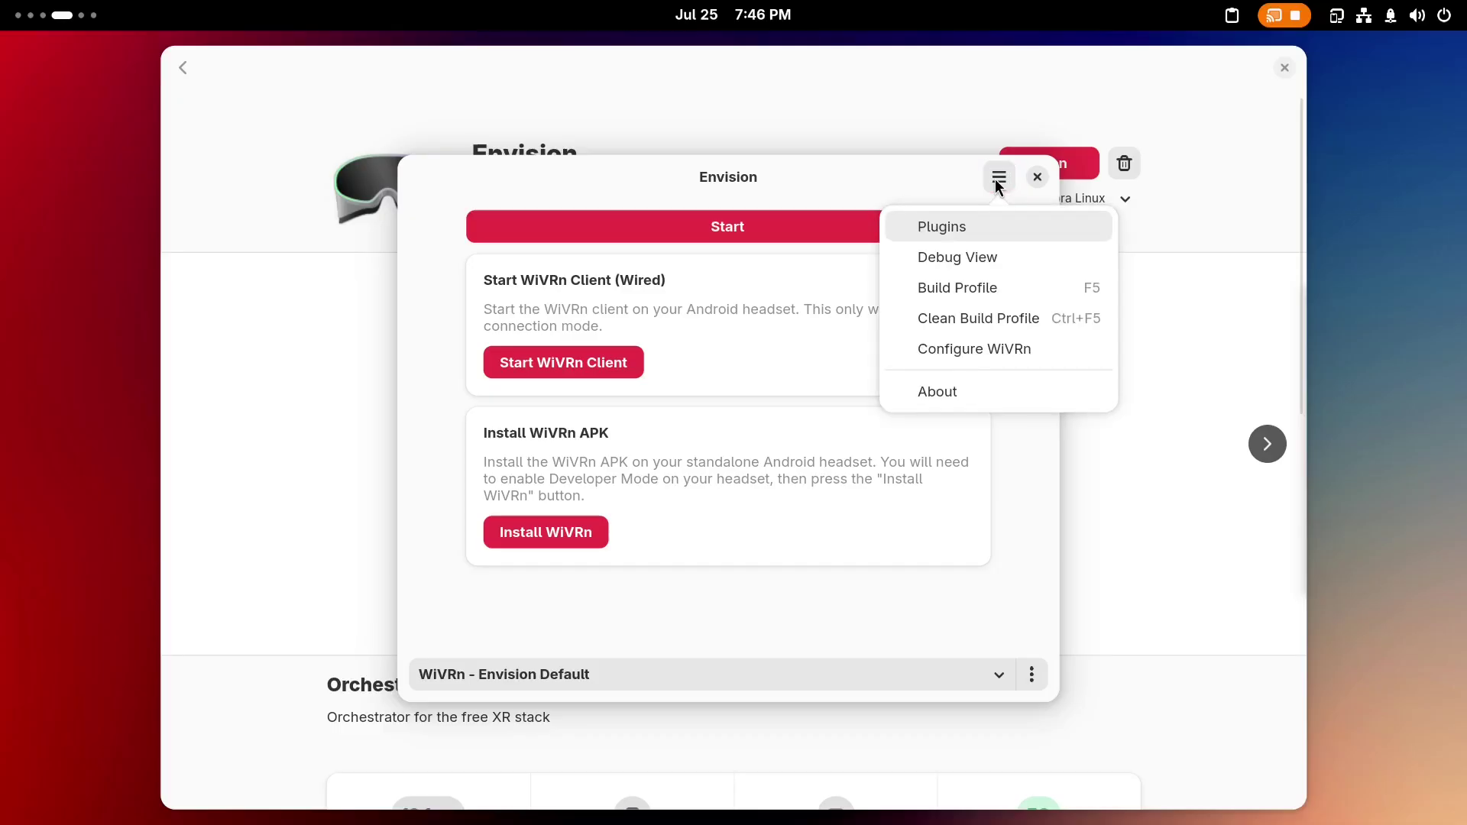
# - Show the debug log and copy the WiVRn profile's environment variables
pyautogui.click(989, 268)
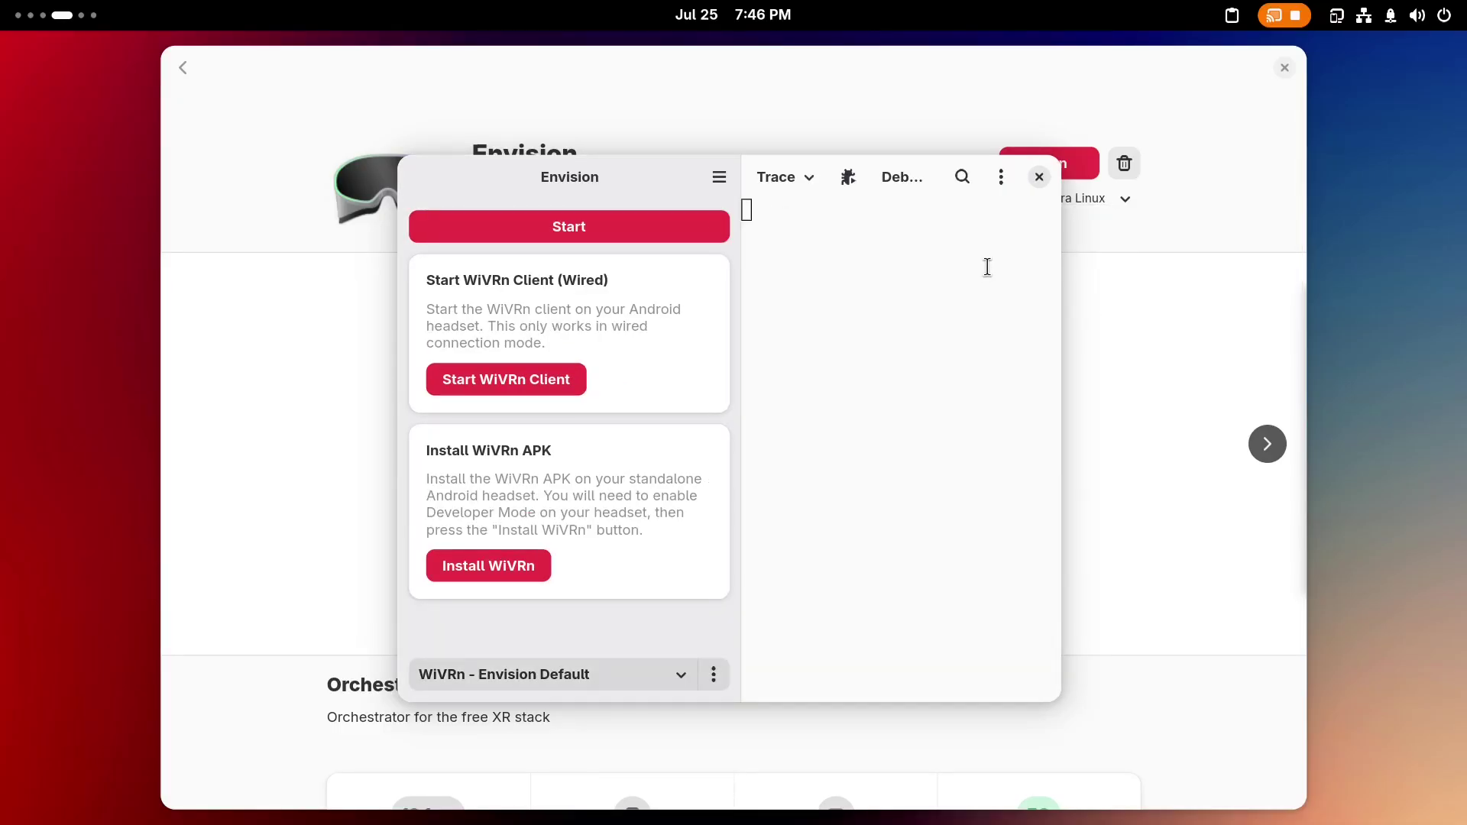
pyautogui.click(1001, 181)
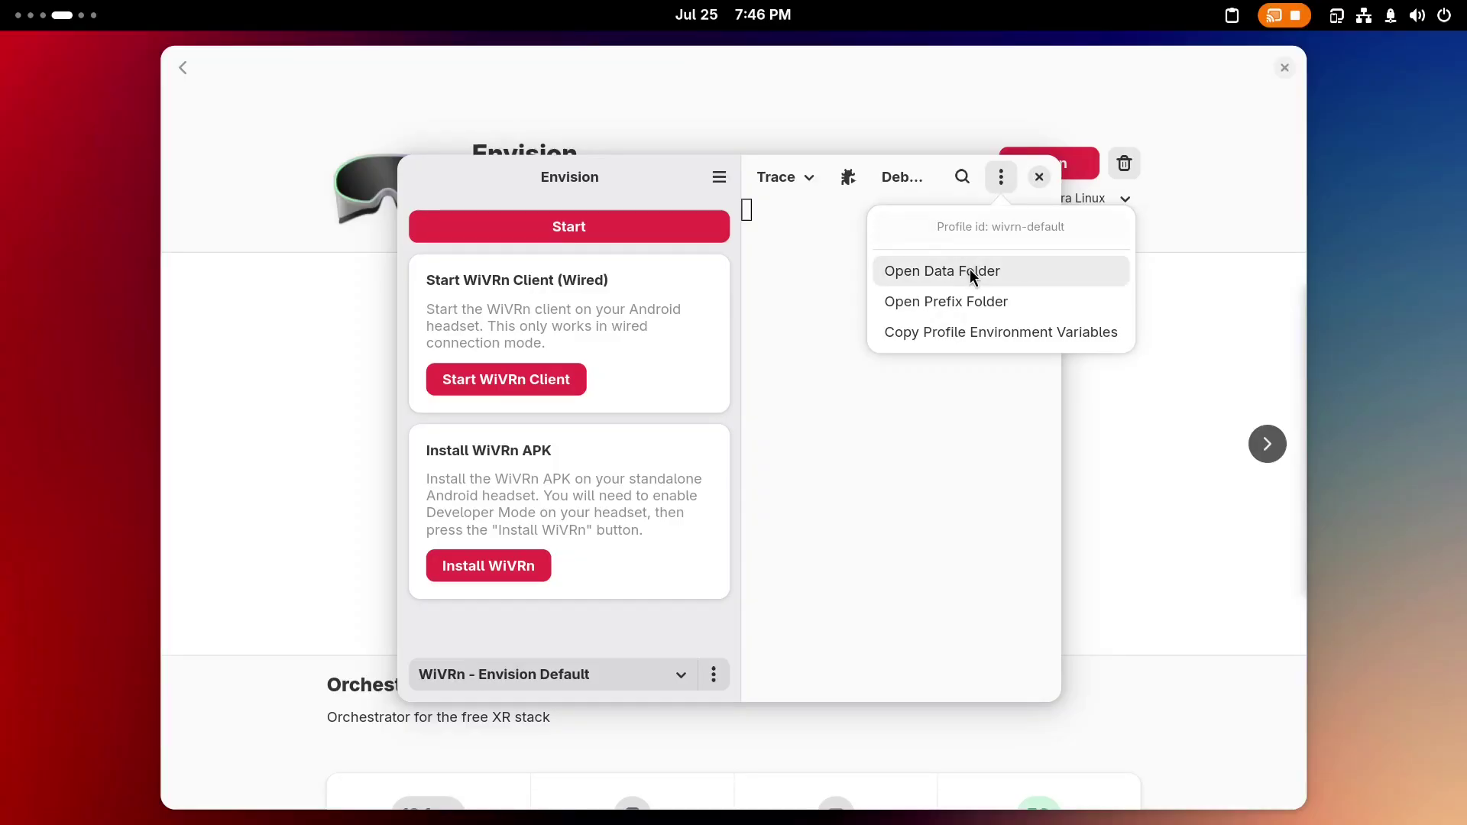
pyautogui.click(974, 329)
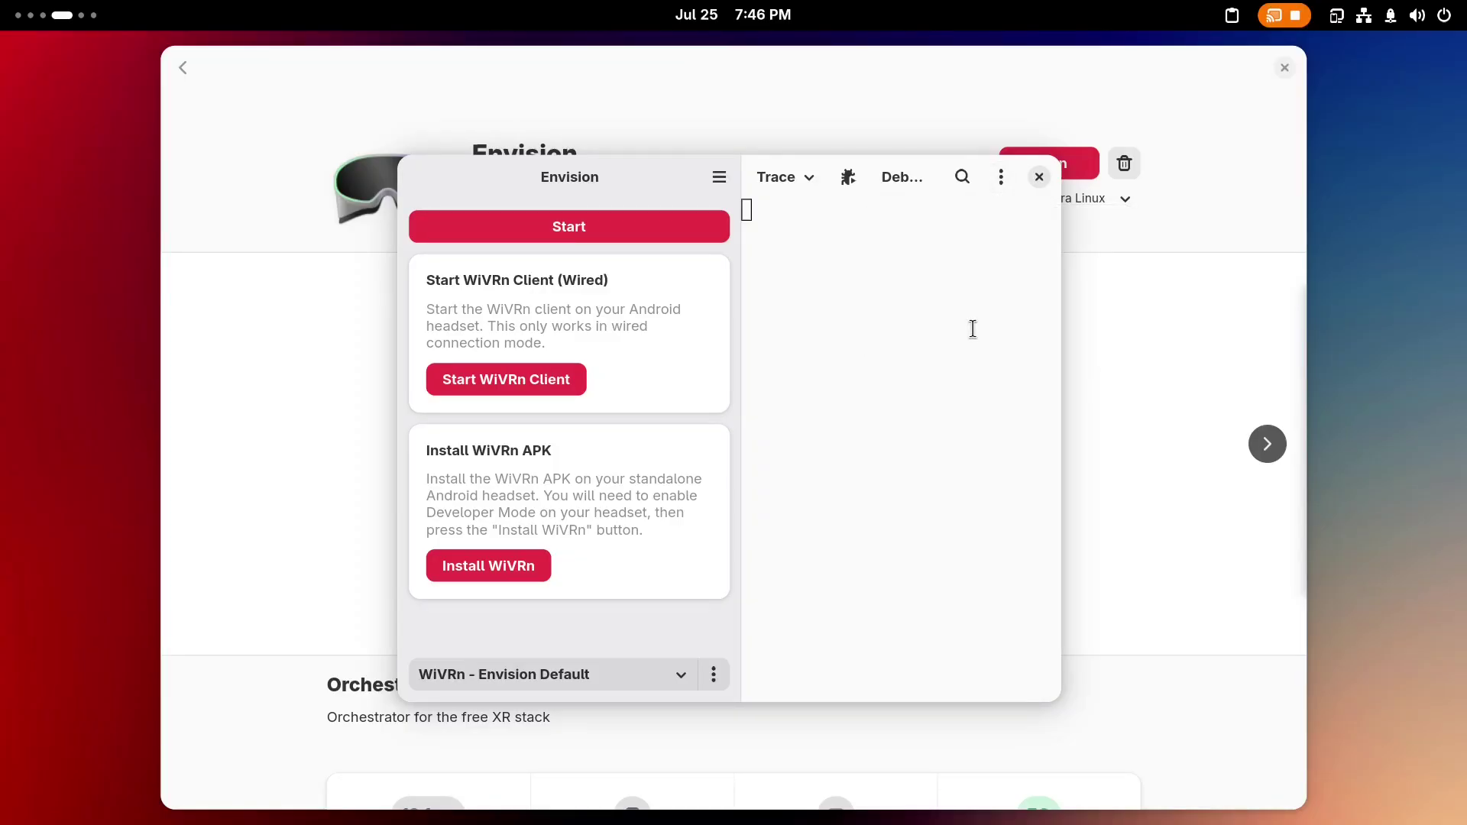
# - Paste the XR_RUNTIME_JSON and PRESSURE_VESSEL_FILESYSTEMS_RW variables into a new Text Editor document
pyautogui.press('super')
pyautogui.write('text')
pyautogui.press('Return')
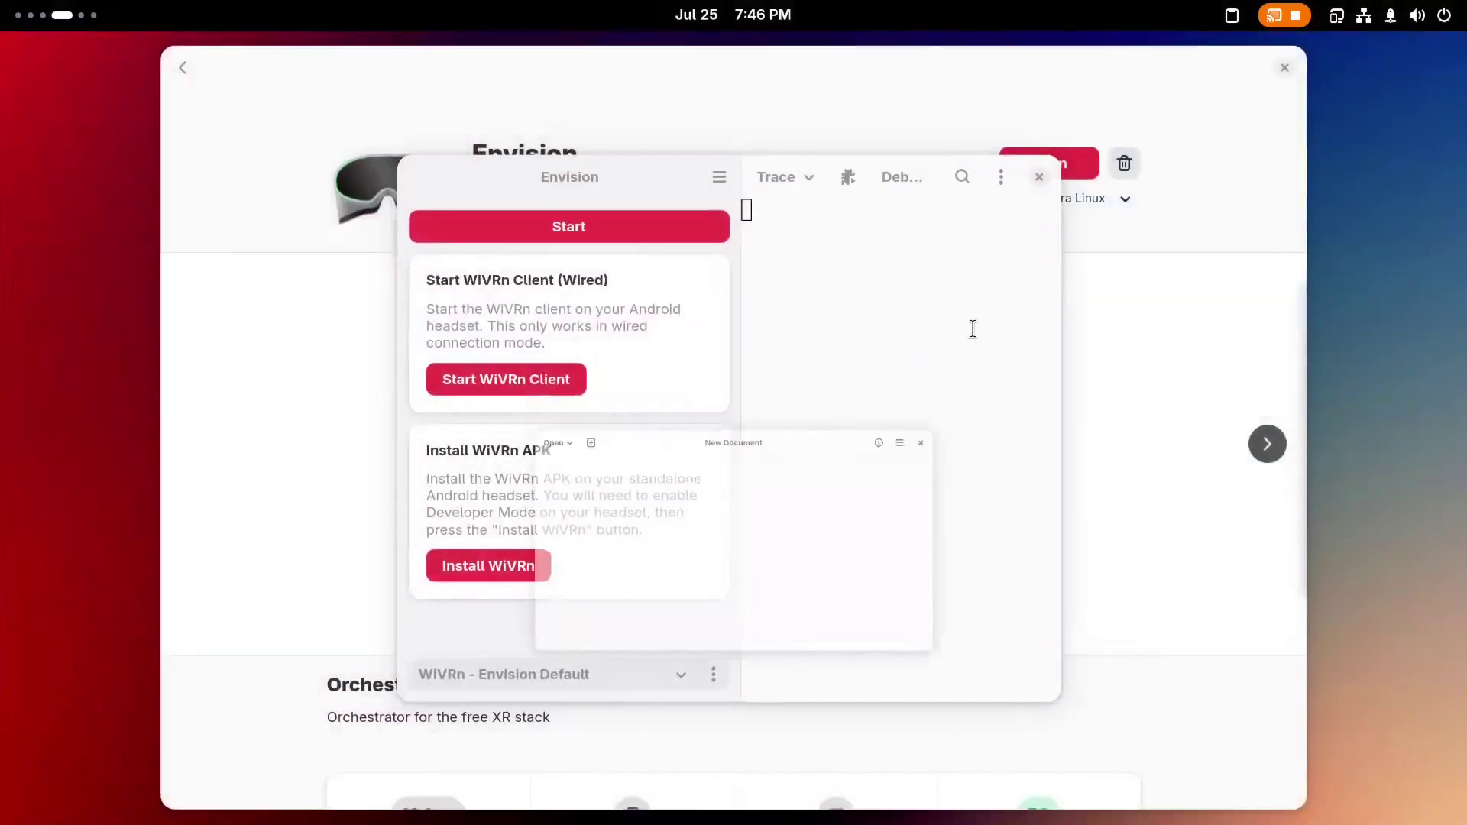
pyautogui.hotkey('ctrl', 'v')
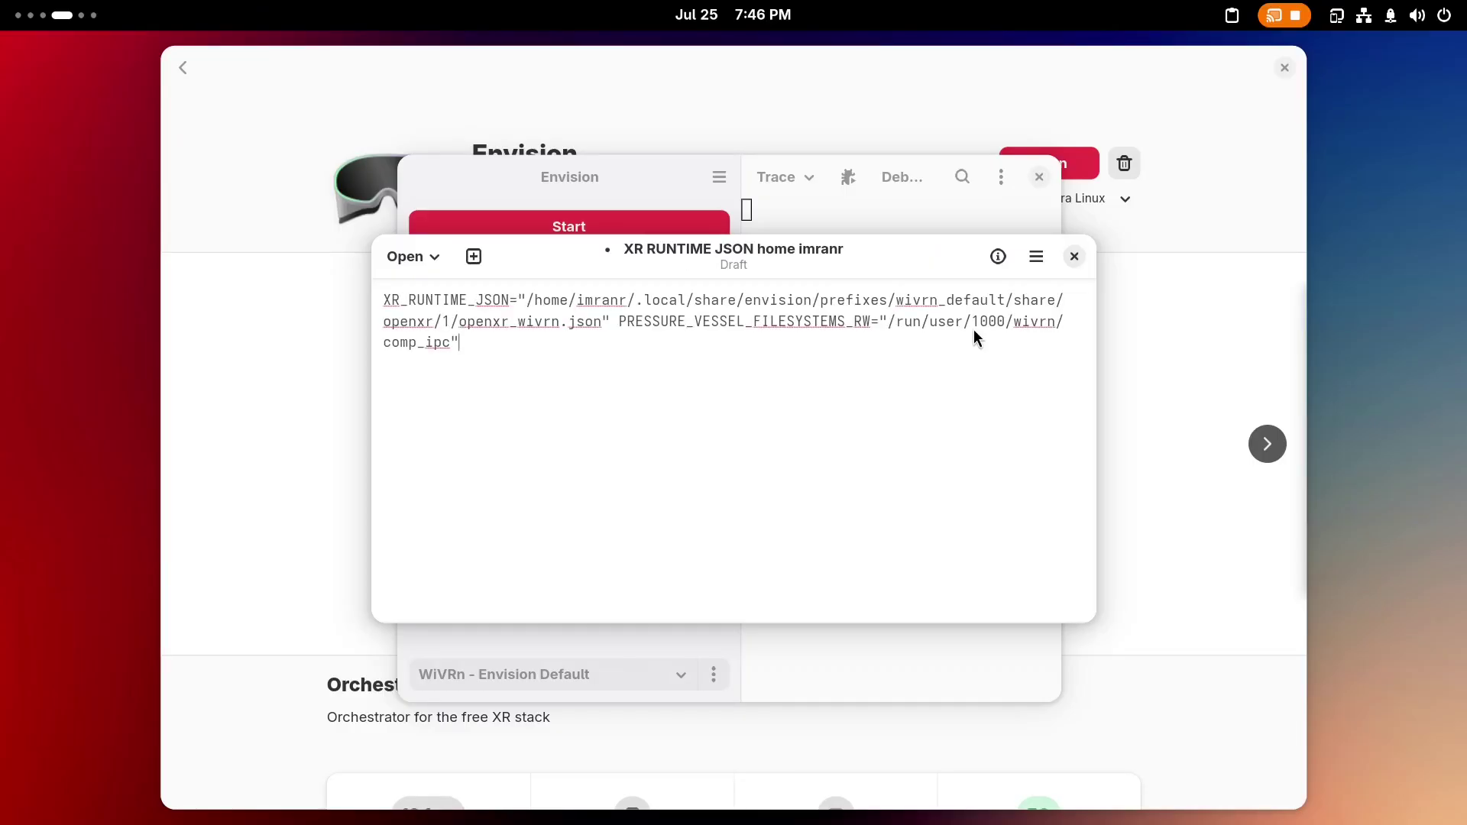
# - Launch Lutris and open Beat Saber's configuration on System options
pyautogui.press('super')
pyautogui.write('lutr')
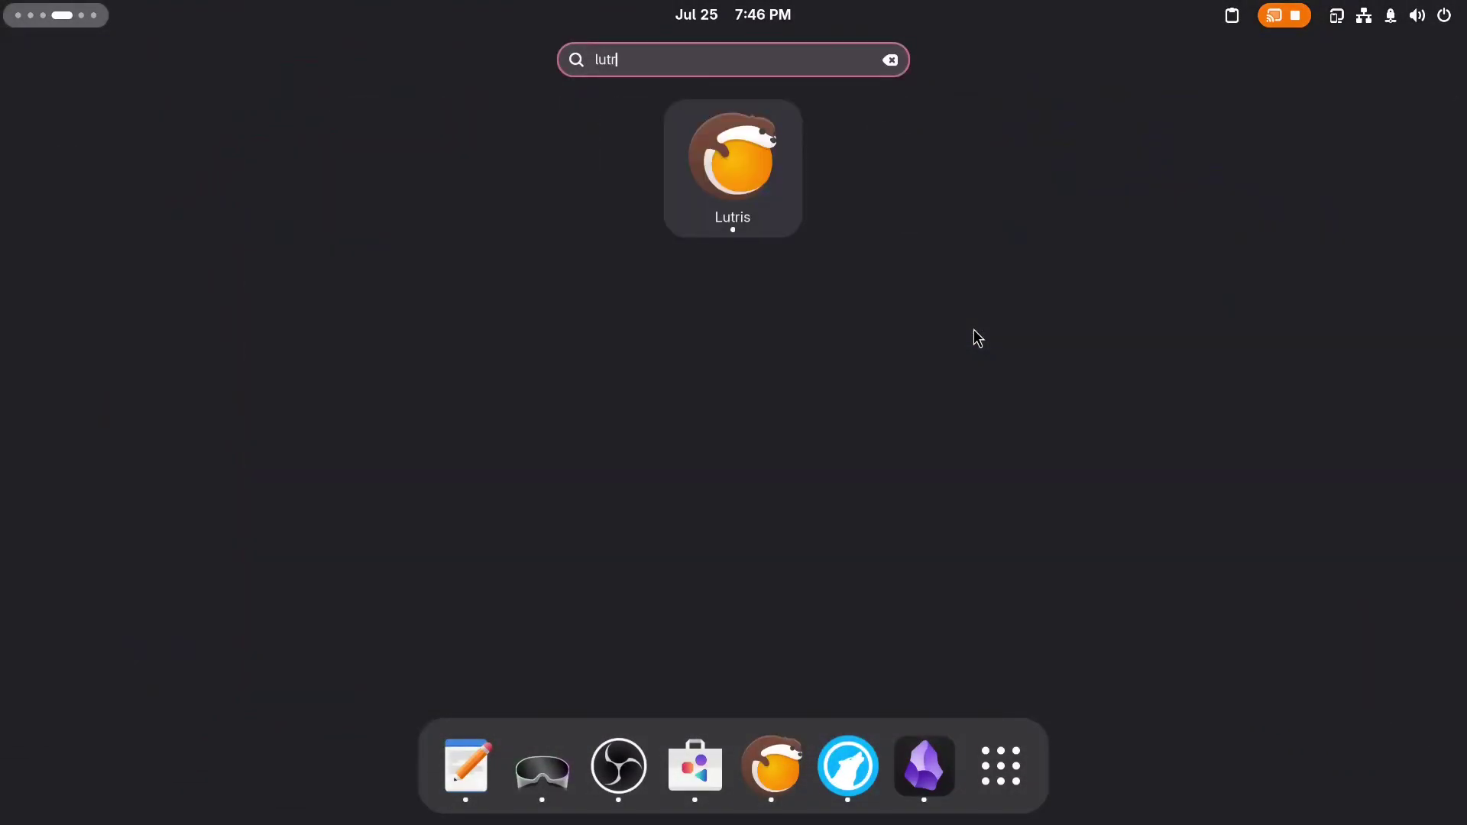
pyautogui.press('Return')
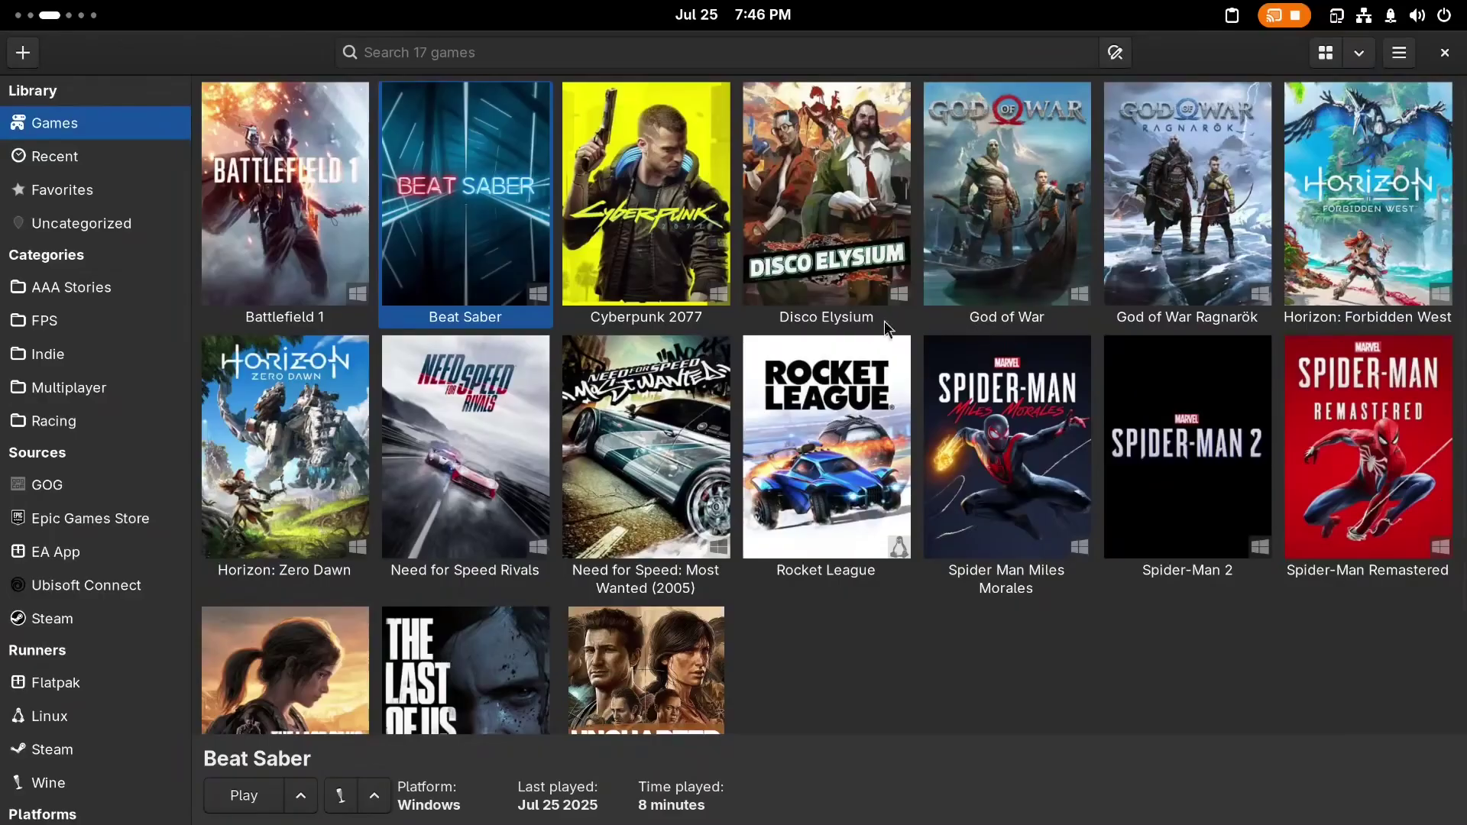
pyautogui.rightClick(525, 220)
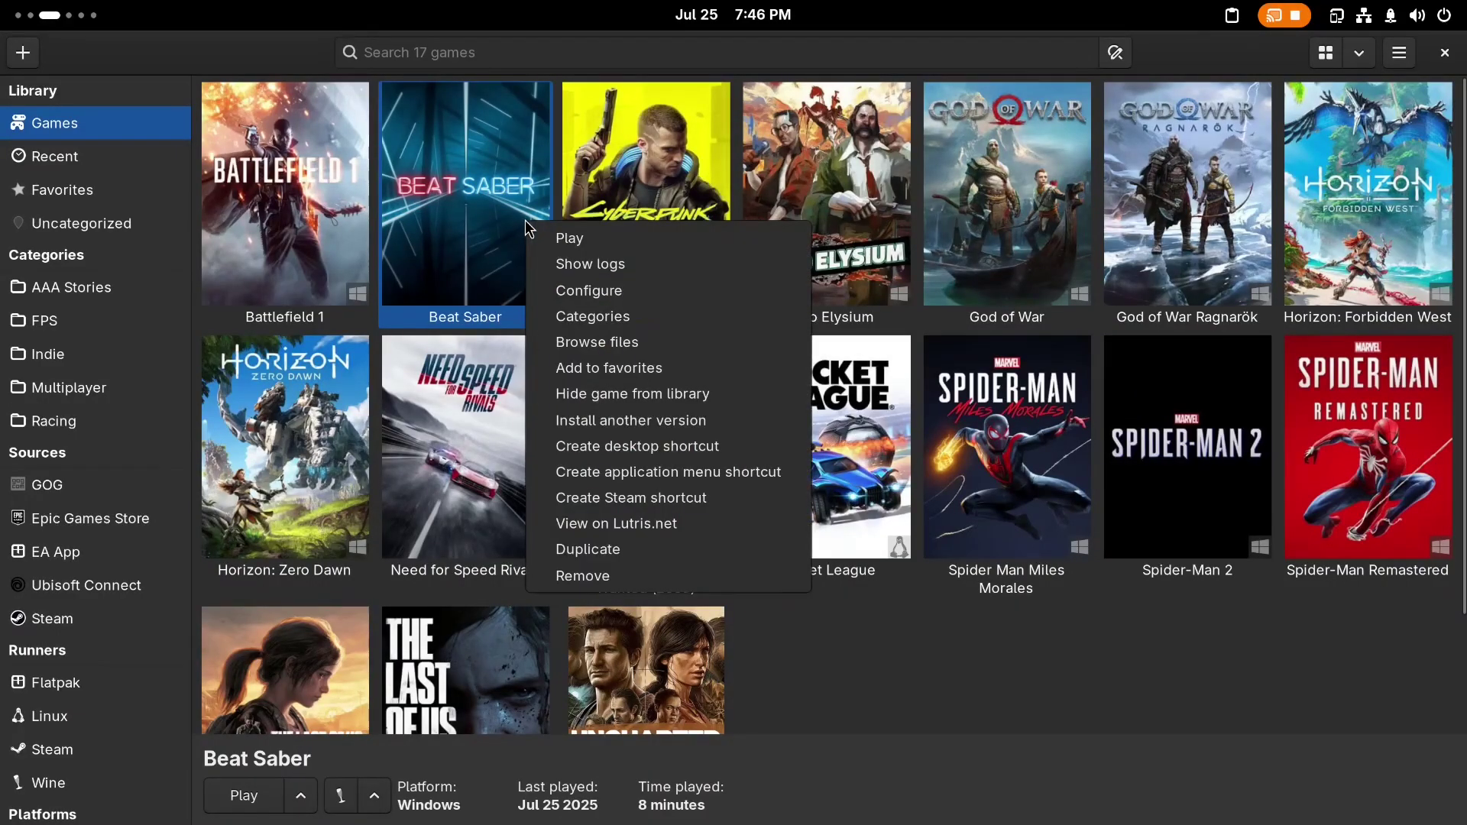
pyautogui.click(618, 301)
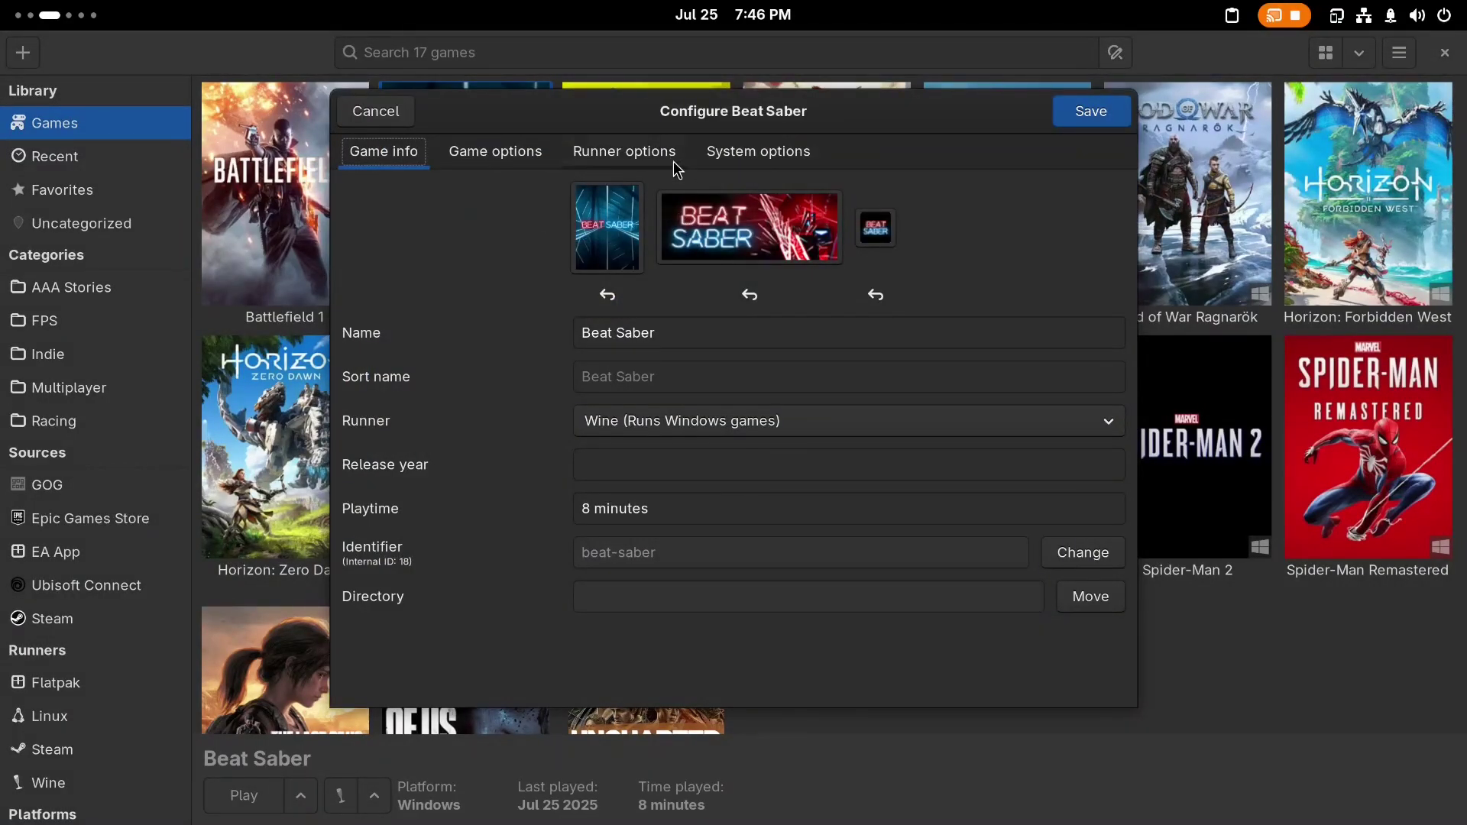
pyautogui.click(769, 157)
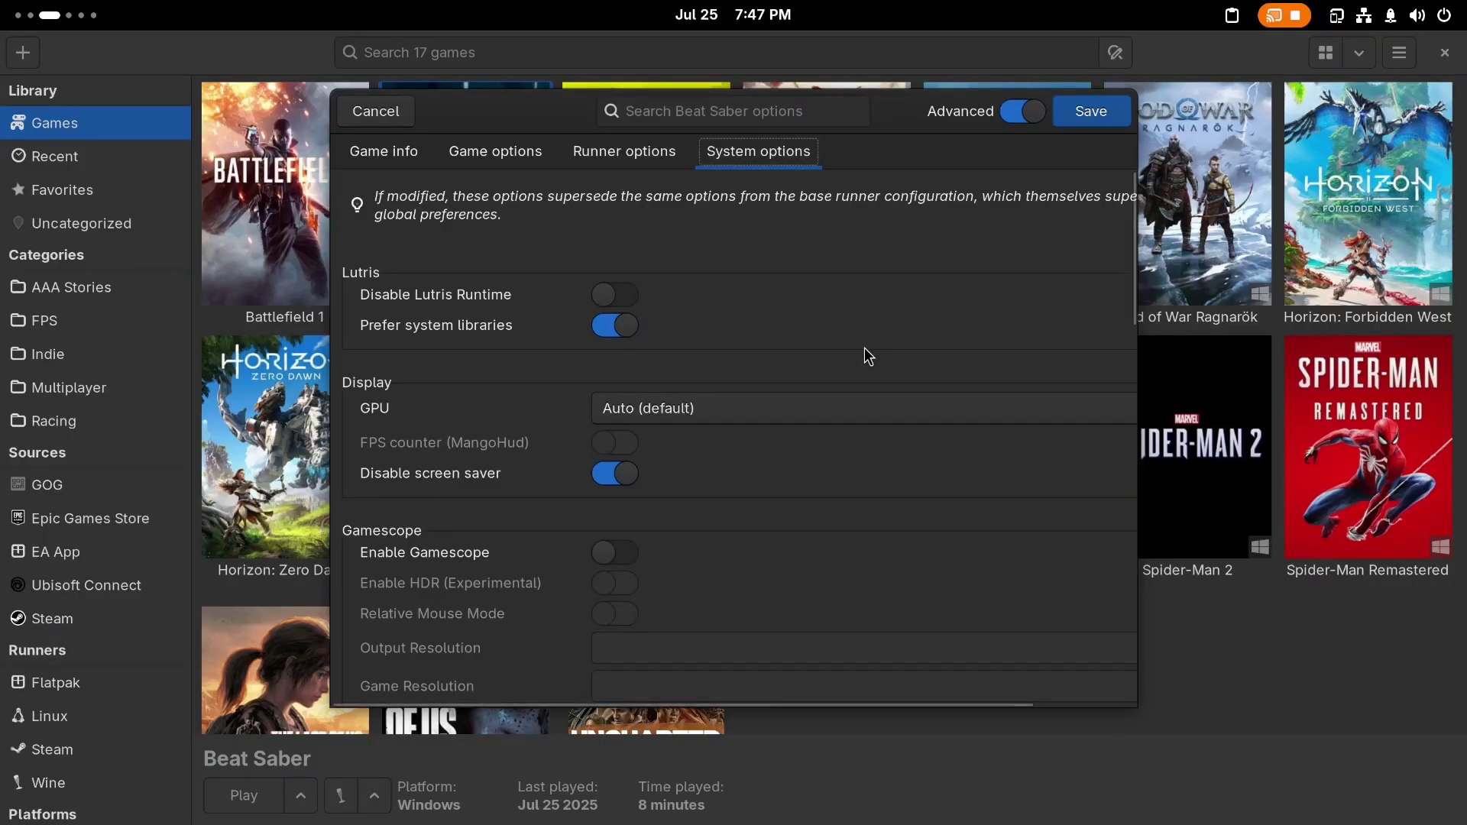
pyautogui.scroll(-15, 864, 348)
pyautogui.scroll(1, 864, 347)
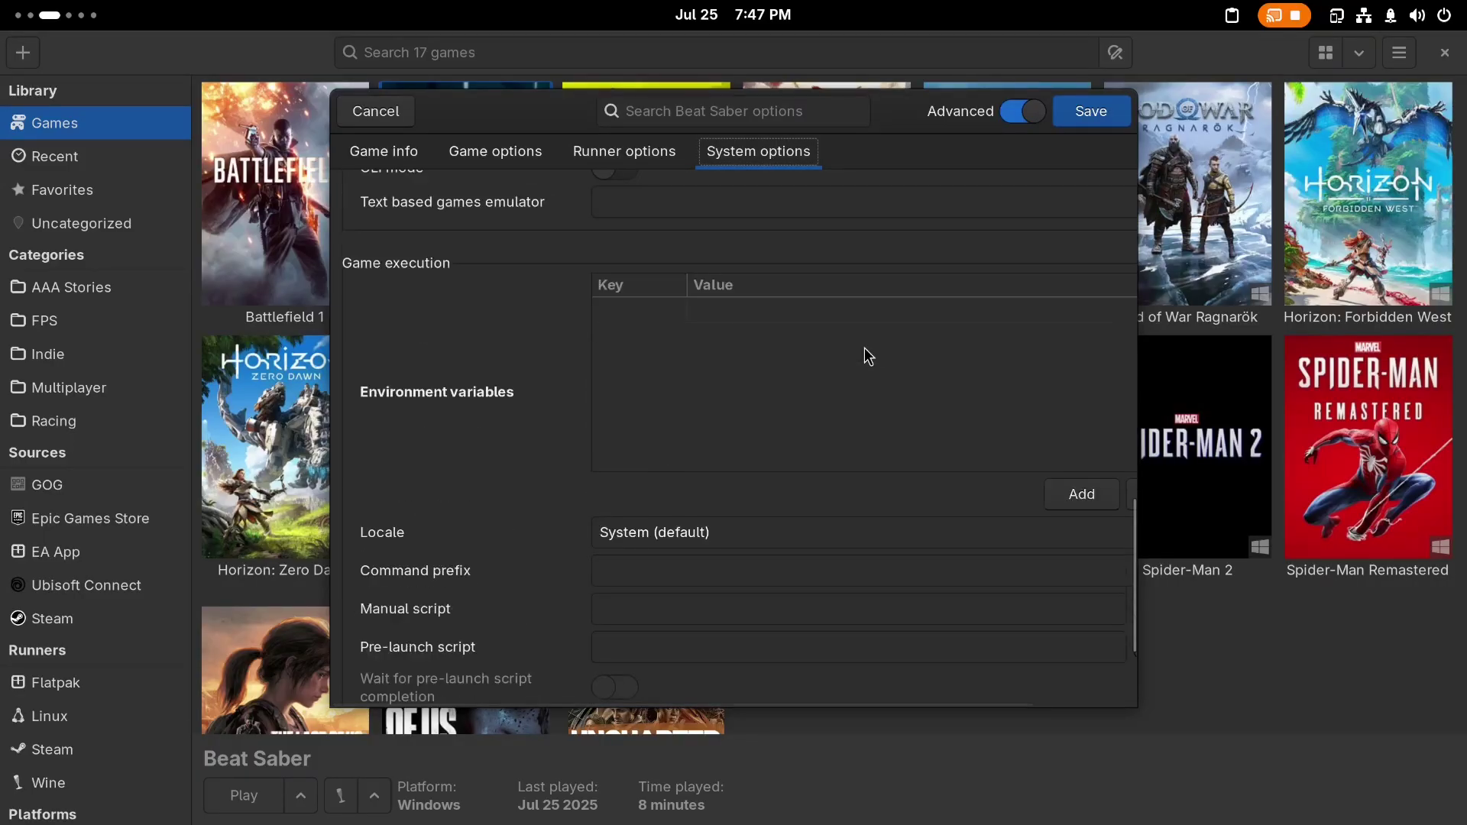
# - Add an XR_RUNTIME_JSON environment variable with the pasted WiVRn runtime JSON path
pyautogui.click(1058, 496)
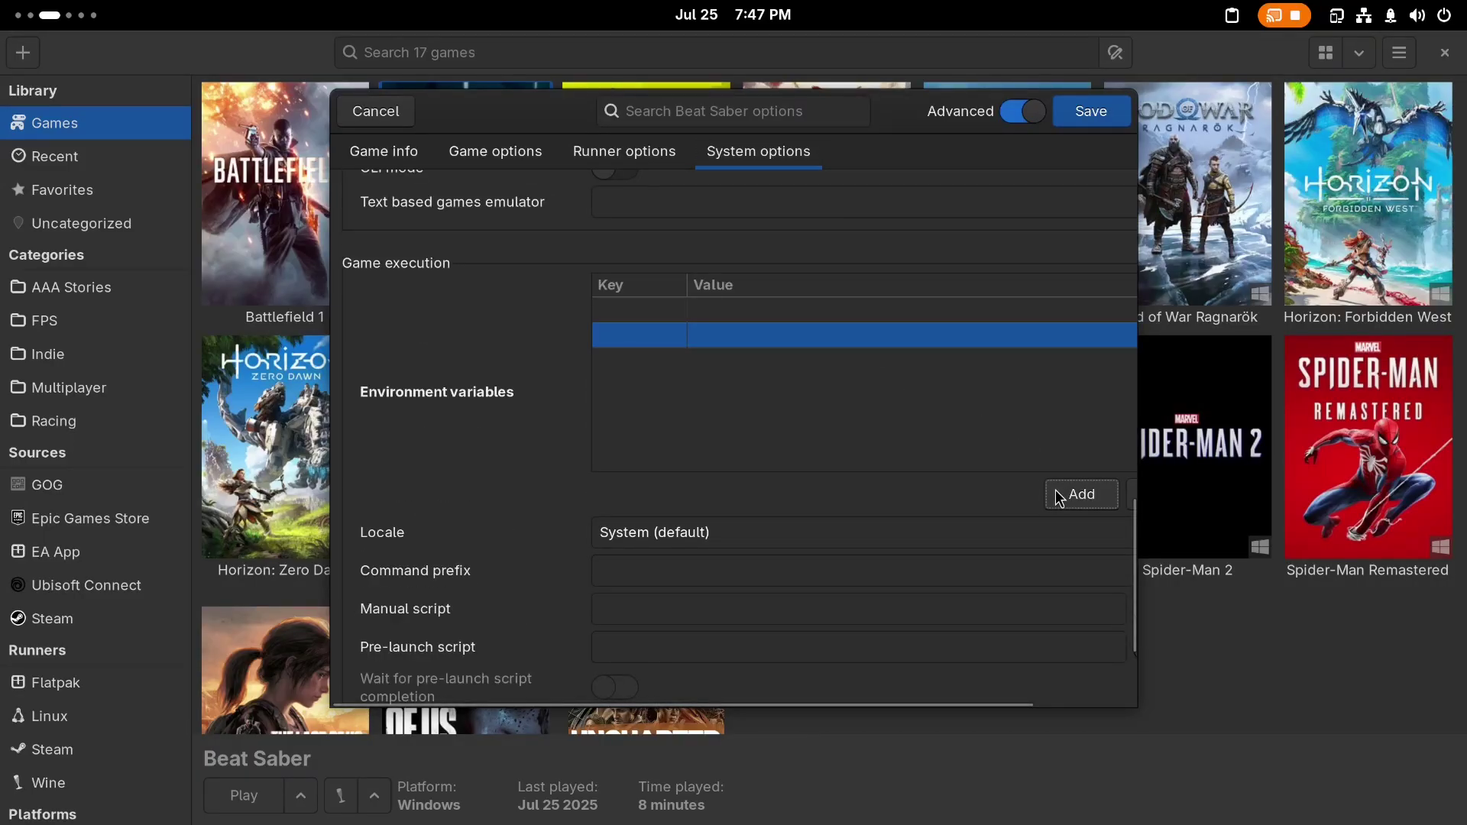
pyautogui.write('XR_RUNTIME_JSON')
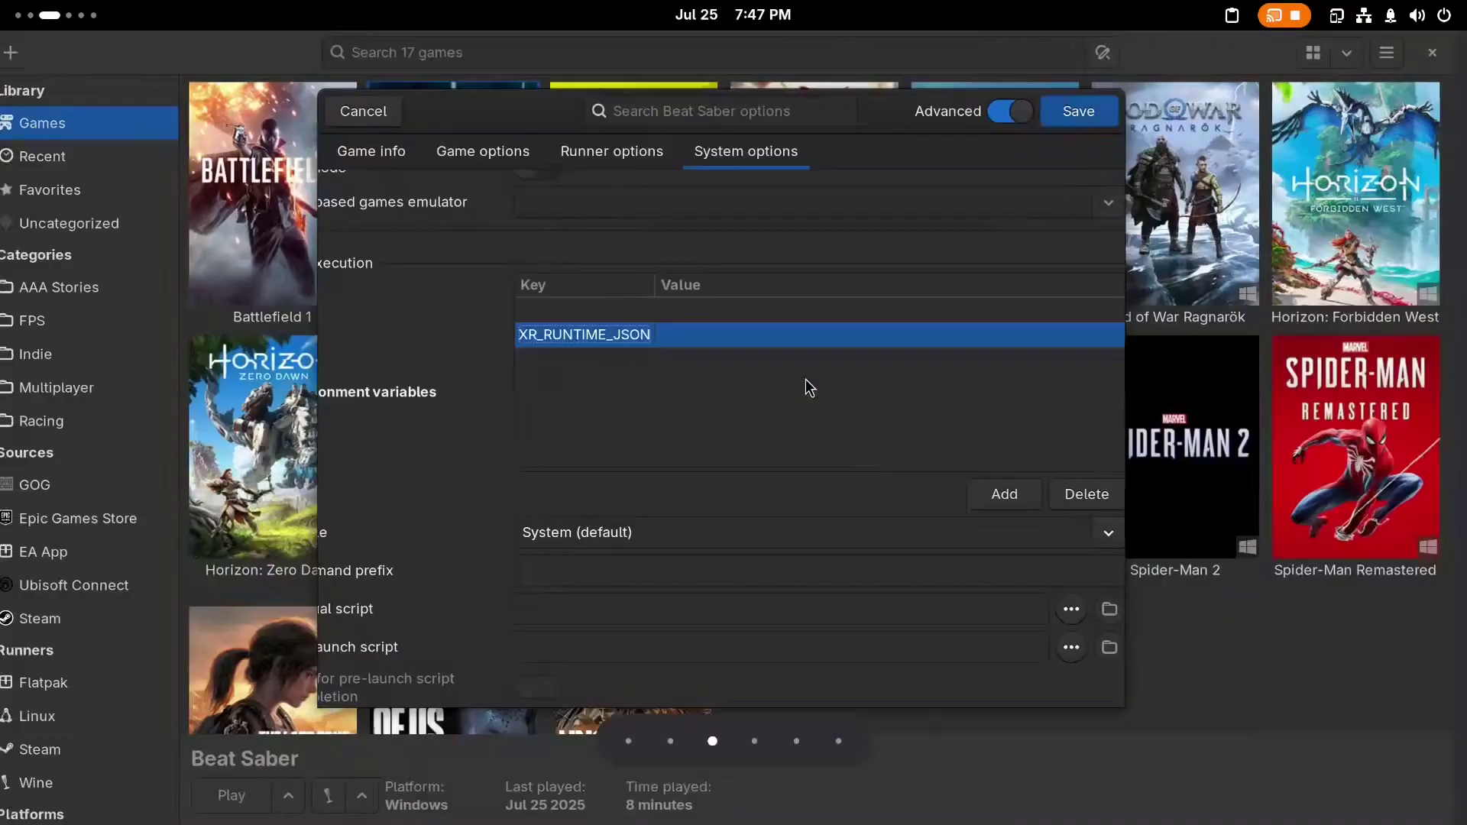
pyautogui.click(799, 336)
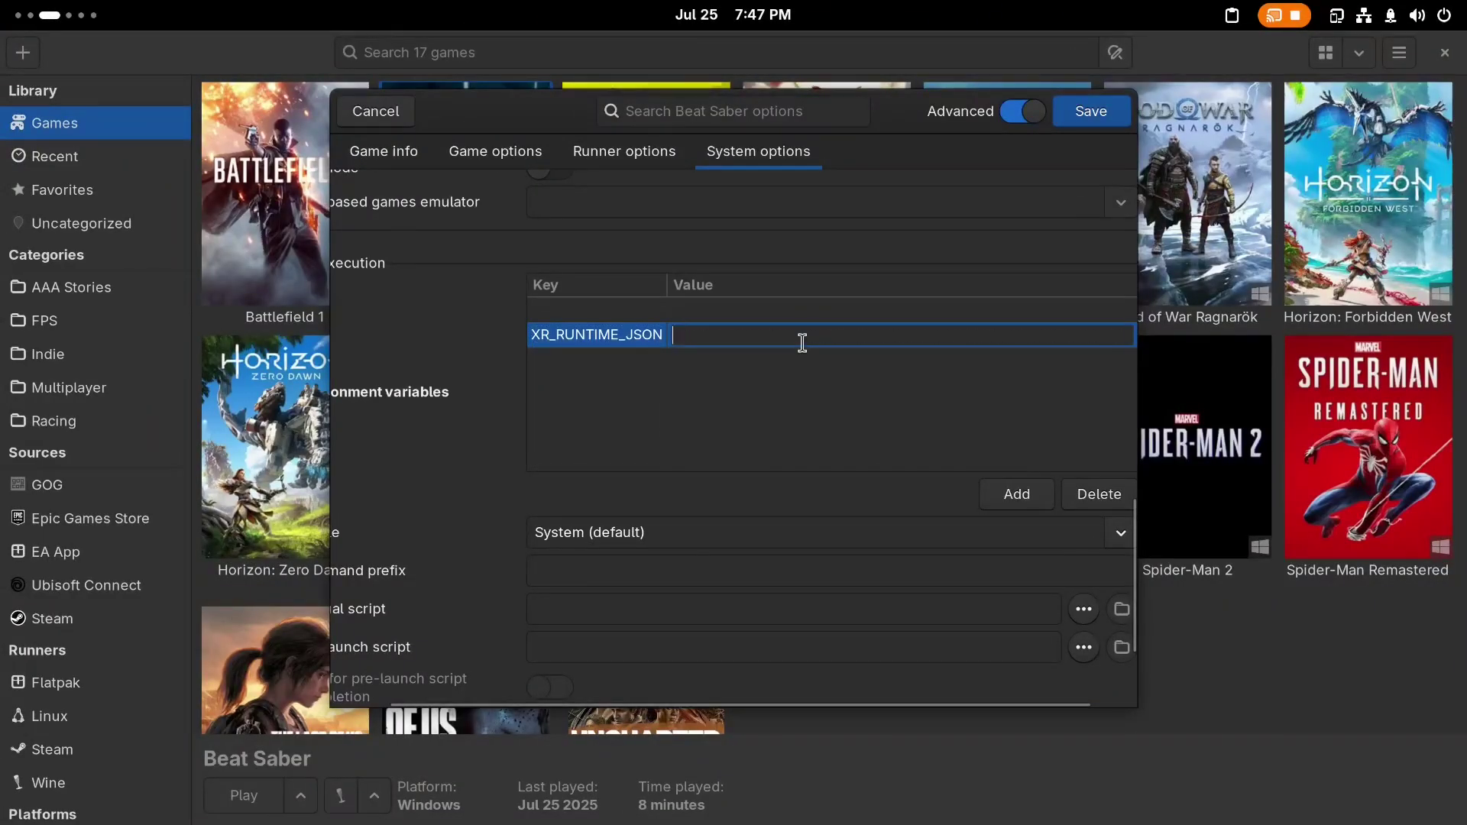
pyautogui.hotkey('ctrl', 'v')
# - Add PRESSURE_VESSEL_FILESYSTEMS_RW with the wivrn comp_ipc path copied from the notes
pyautogui.click(1016, 493)
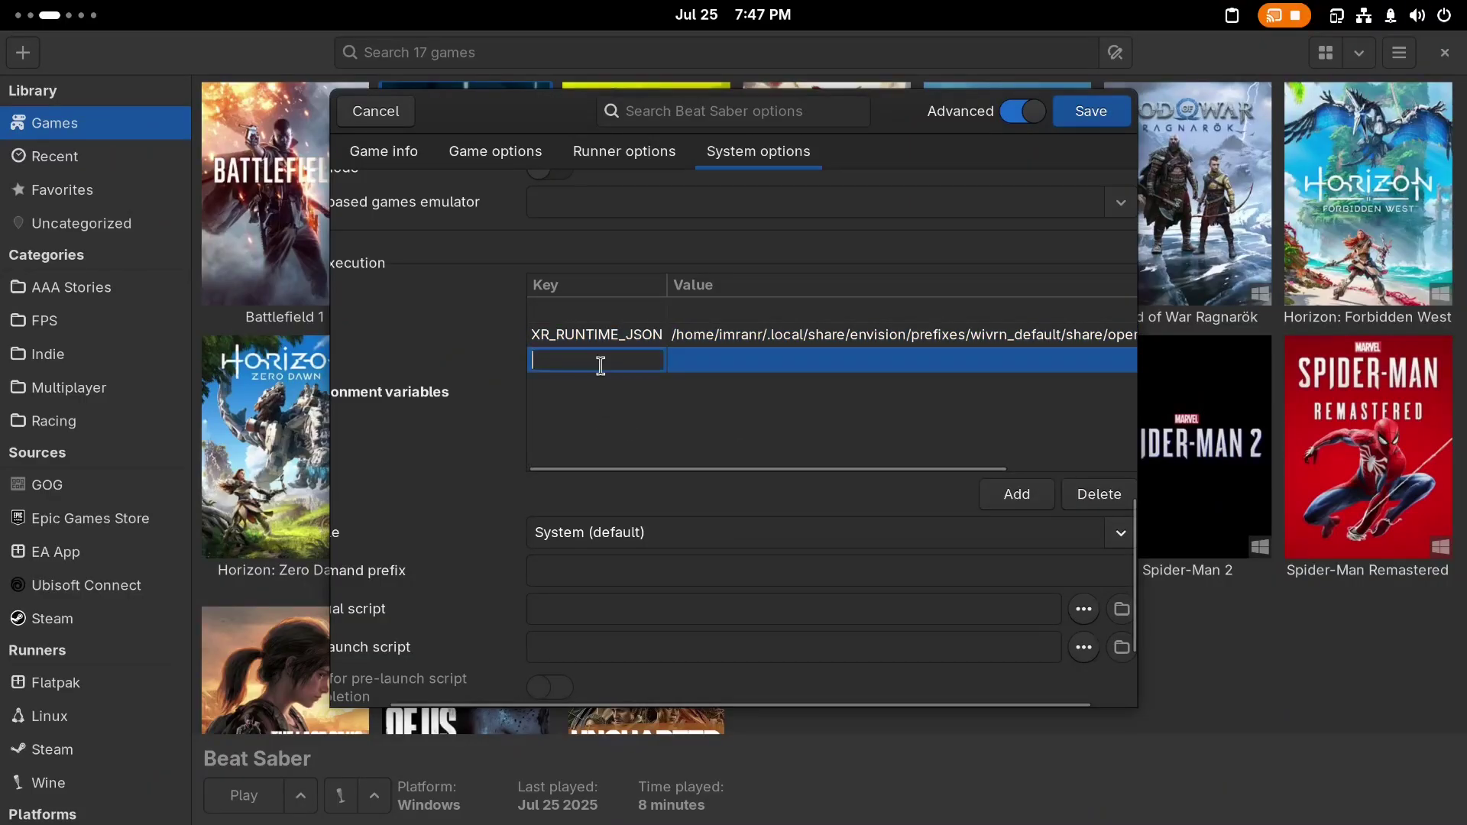
pyautogui.press('super+Page_Down')
pyautogui.moveTo(888, 321); pyautogui.dragTo(447, 343)
pyautogui.hotkey('ctrl', 'c')
pyautogui.press('super+Page_Up')
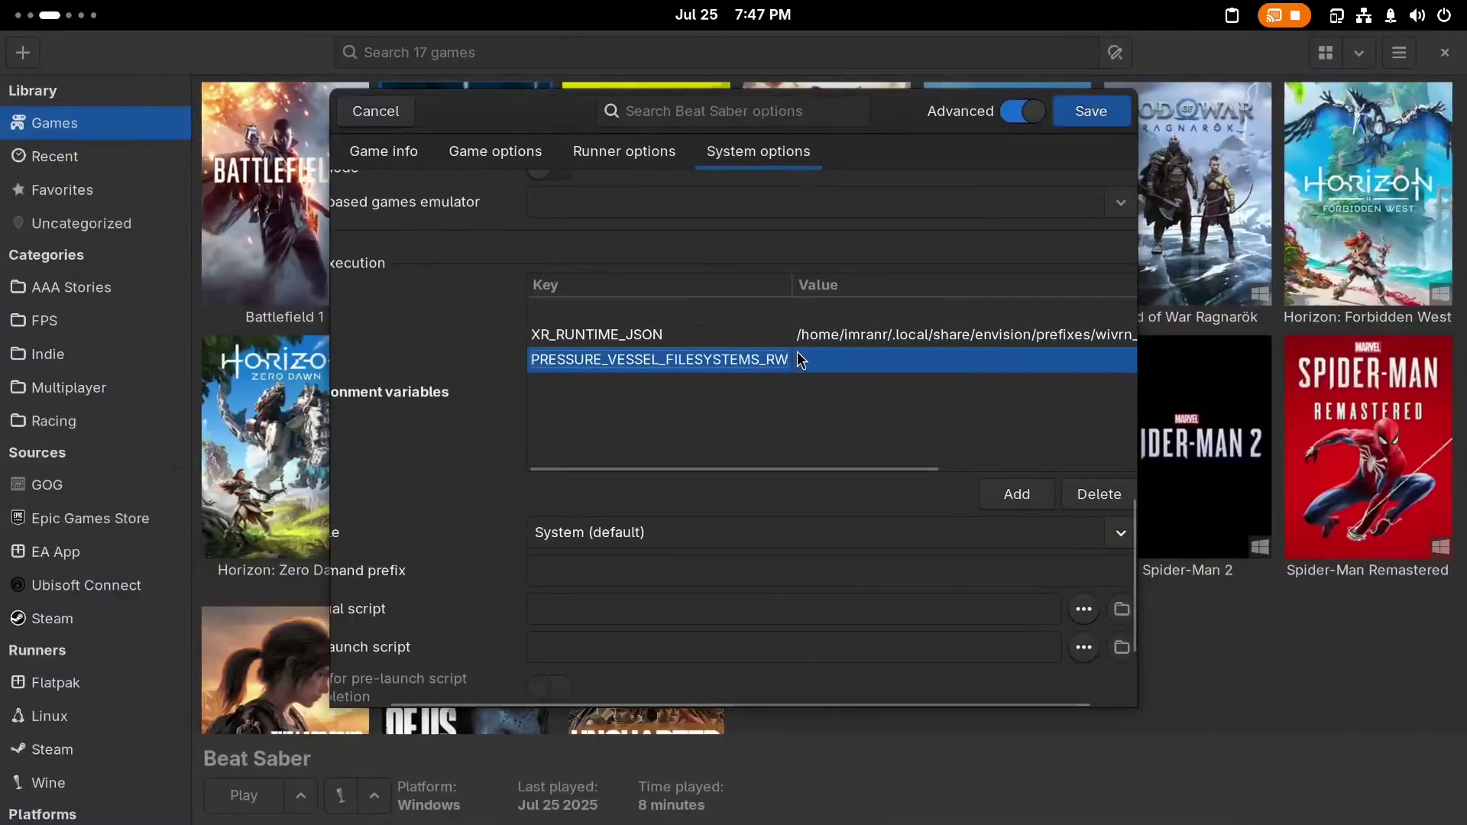
pyautogui.click(810, 359)
pyautogui.hotkey('ctrl', 'v')
pyautogui.press('Return')
# - Set Beat Saber's Wine version to Proton - Experimental and save the configuration
pyautogui.click(636, 149)
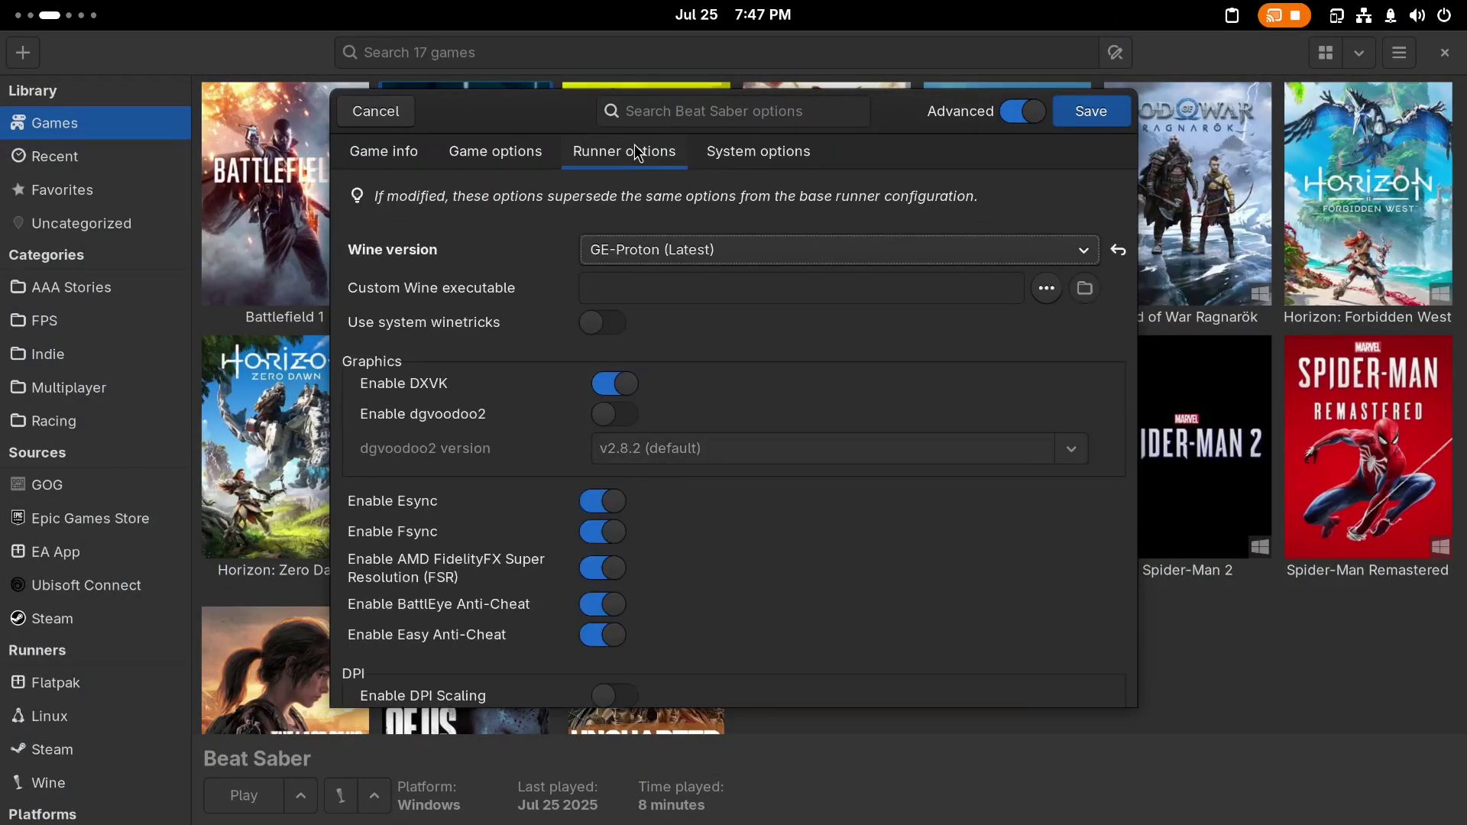
pyautogui.click(687, 243)
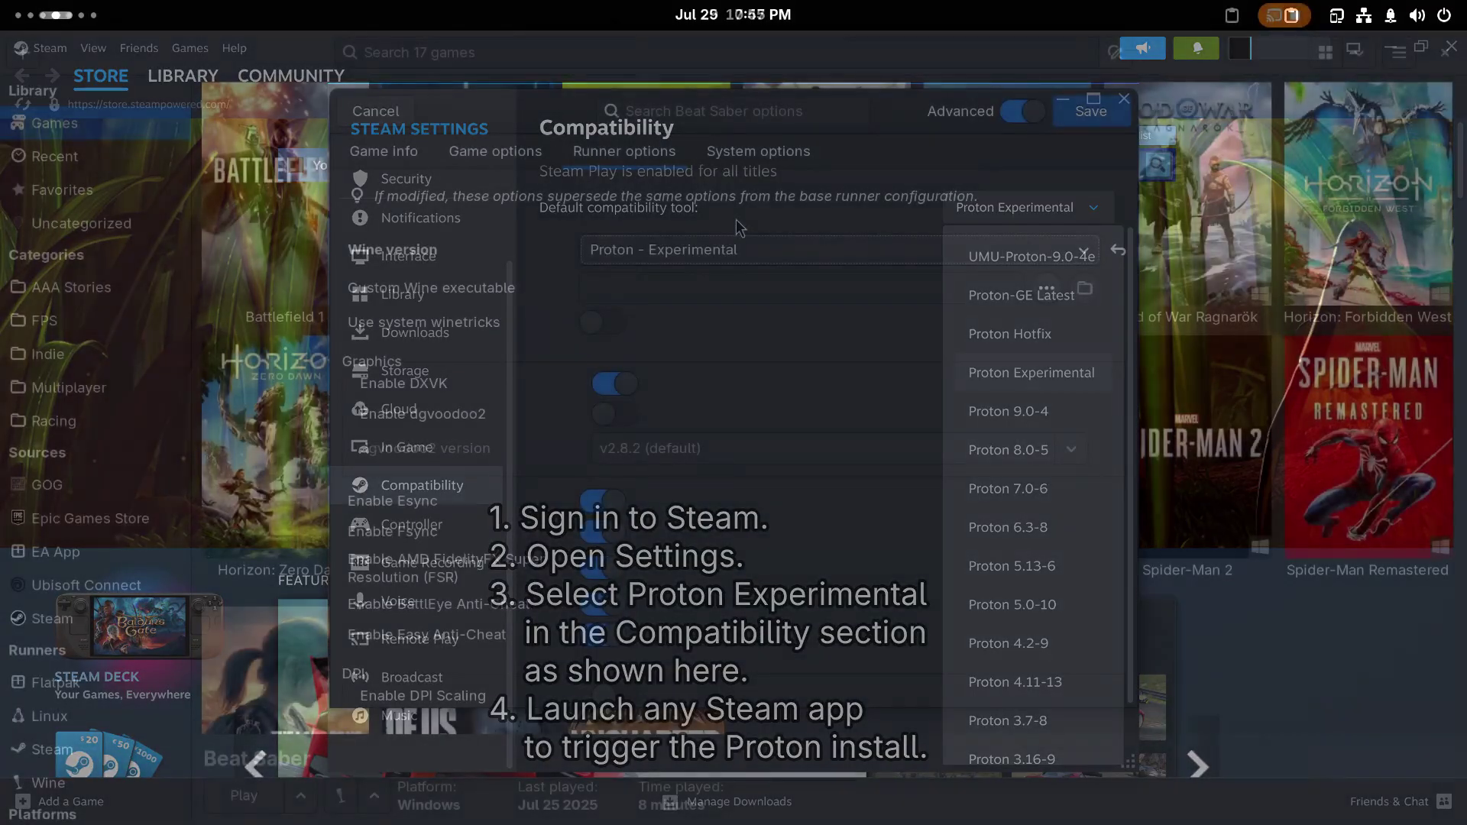
pyautogui.click(1070, 113)
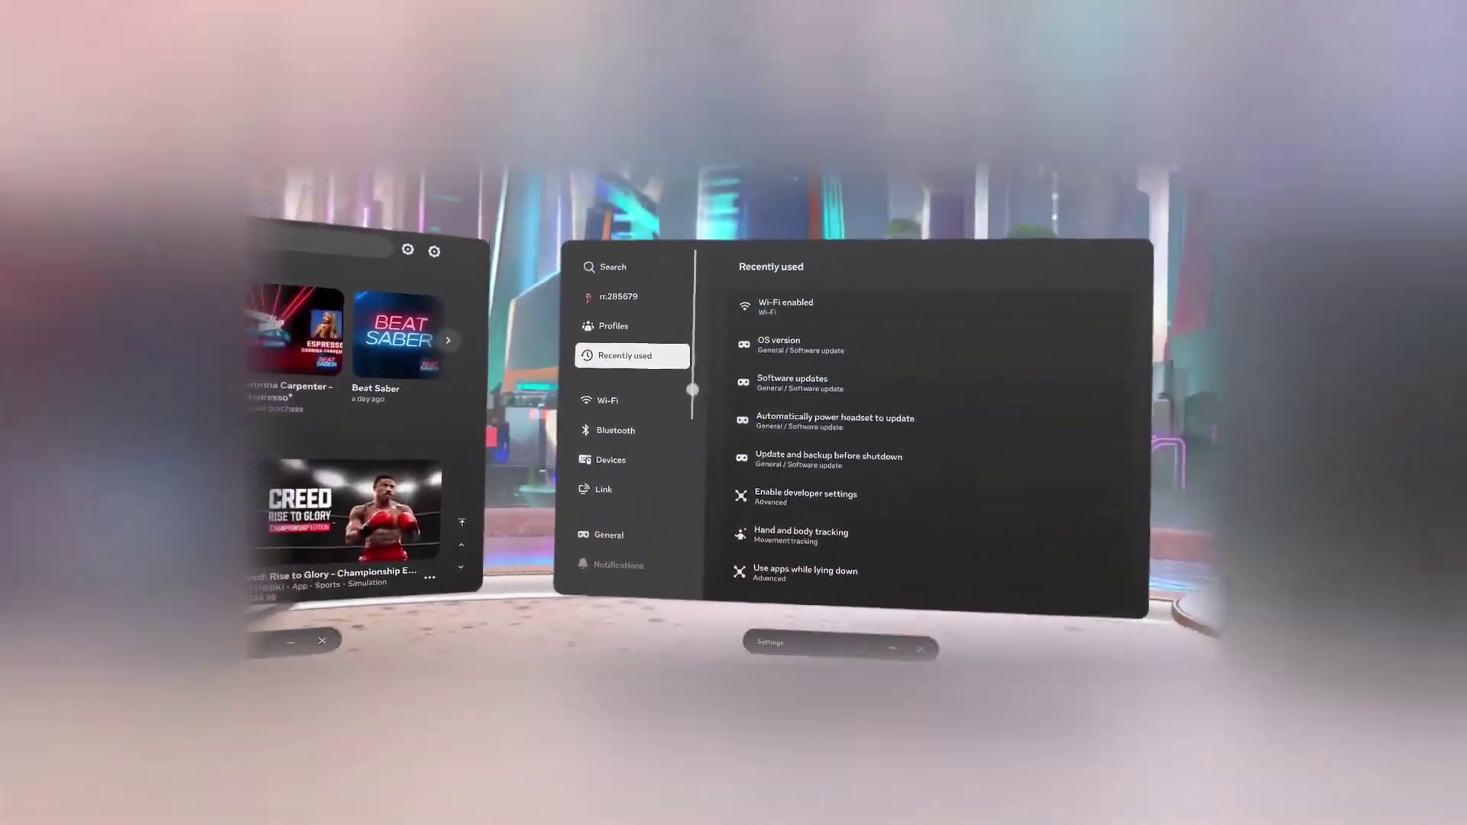
# - Open the Quest Settings' Advanced page and scroll down to its Developer section
pyautogui.scroll(-10, 687, 453)
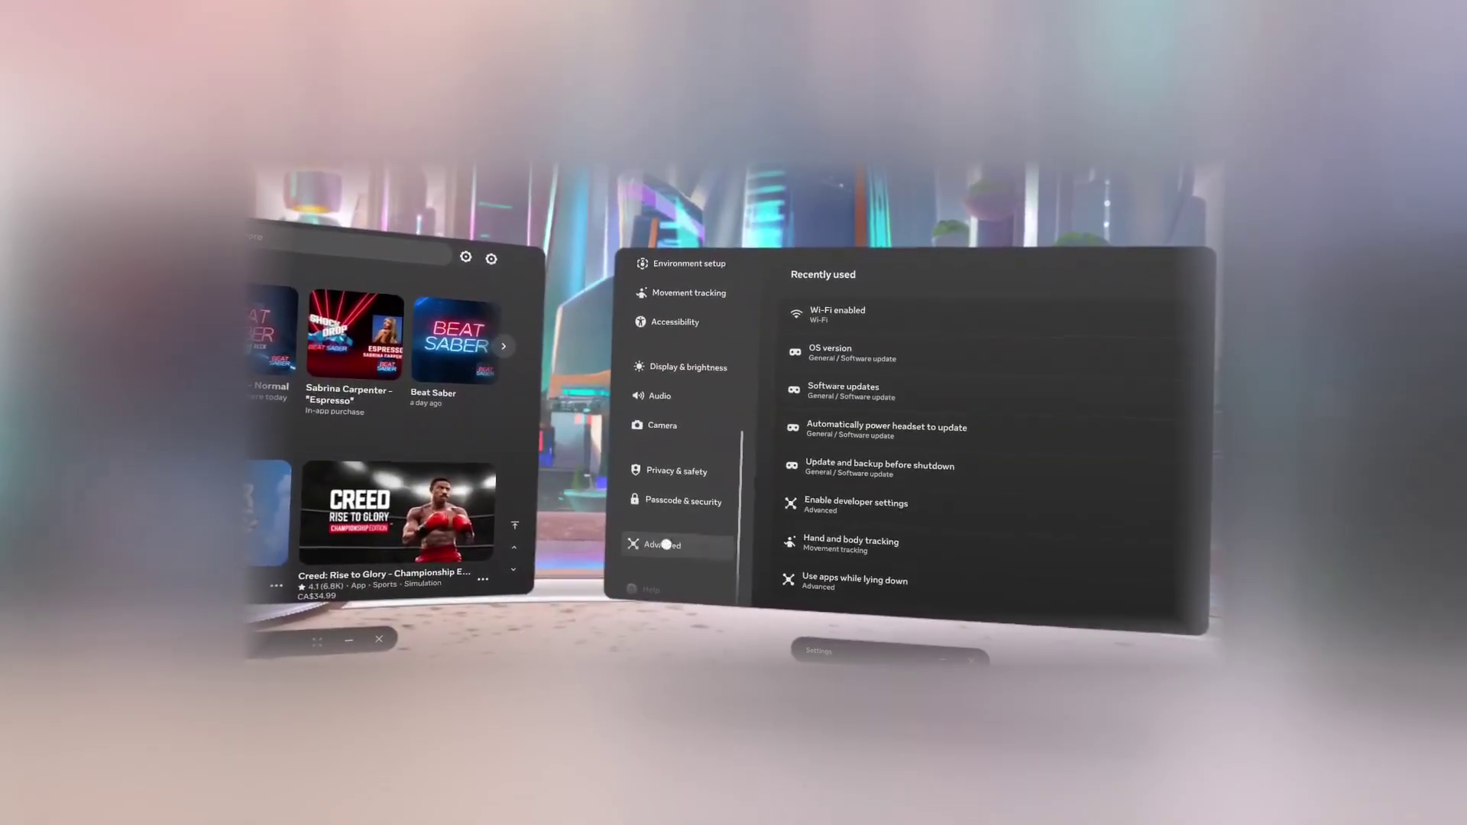
pyautogui.click(666, 545)
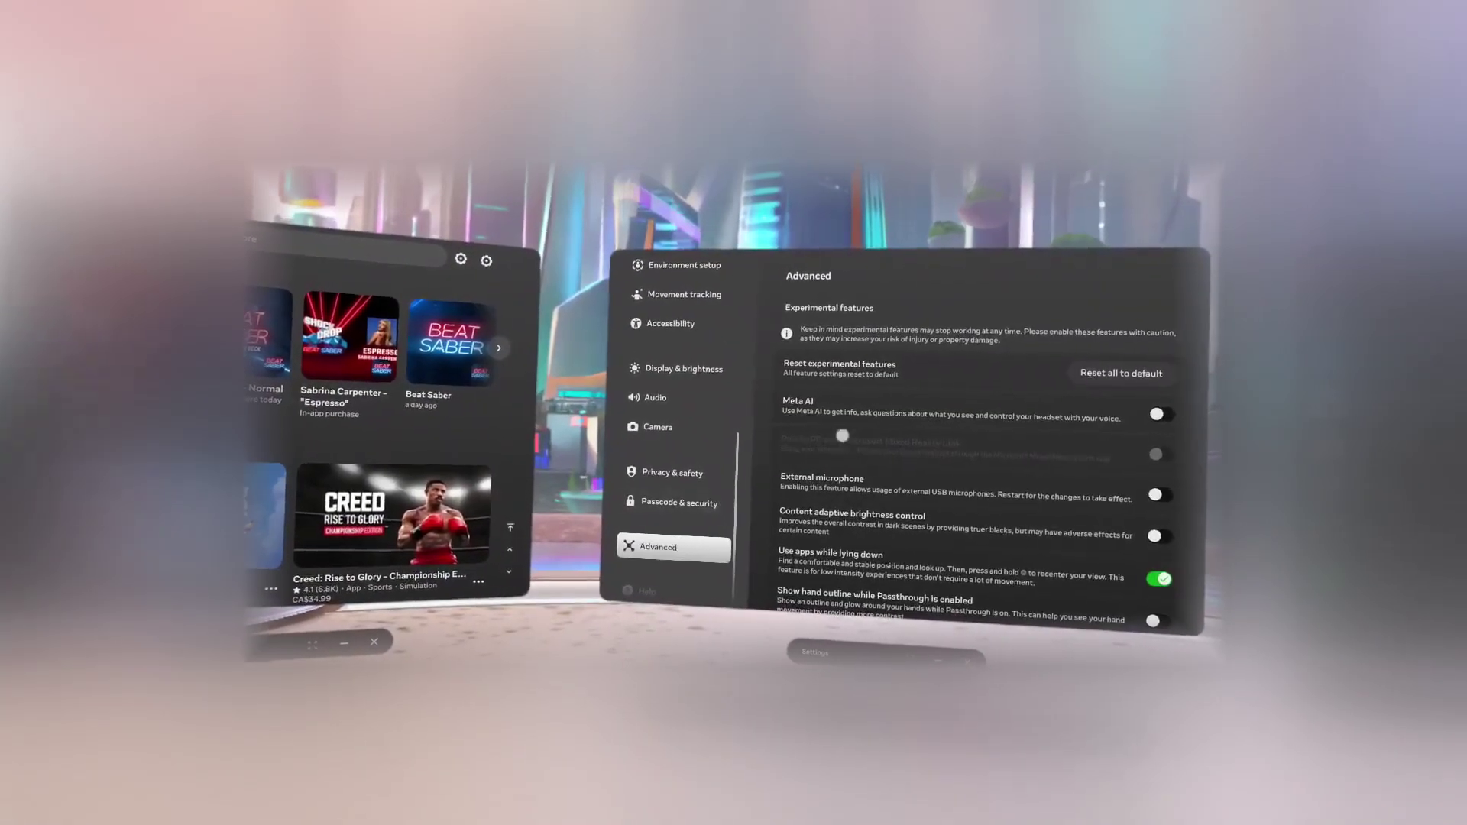
pyautogui.scroll(-5, 1008, 428)
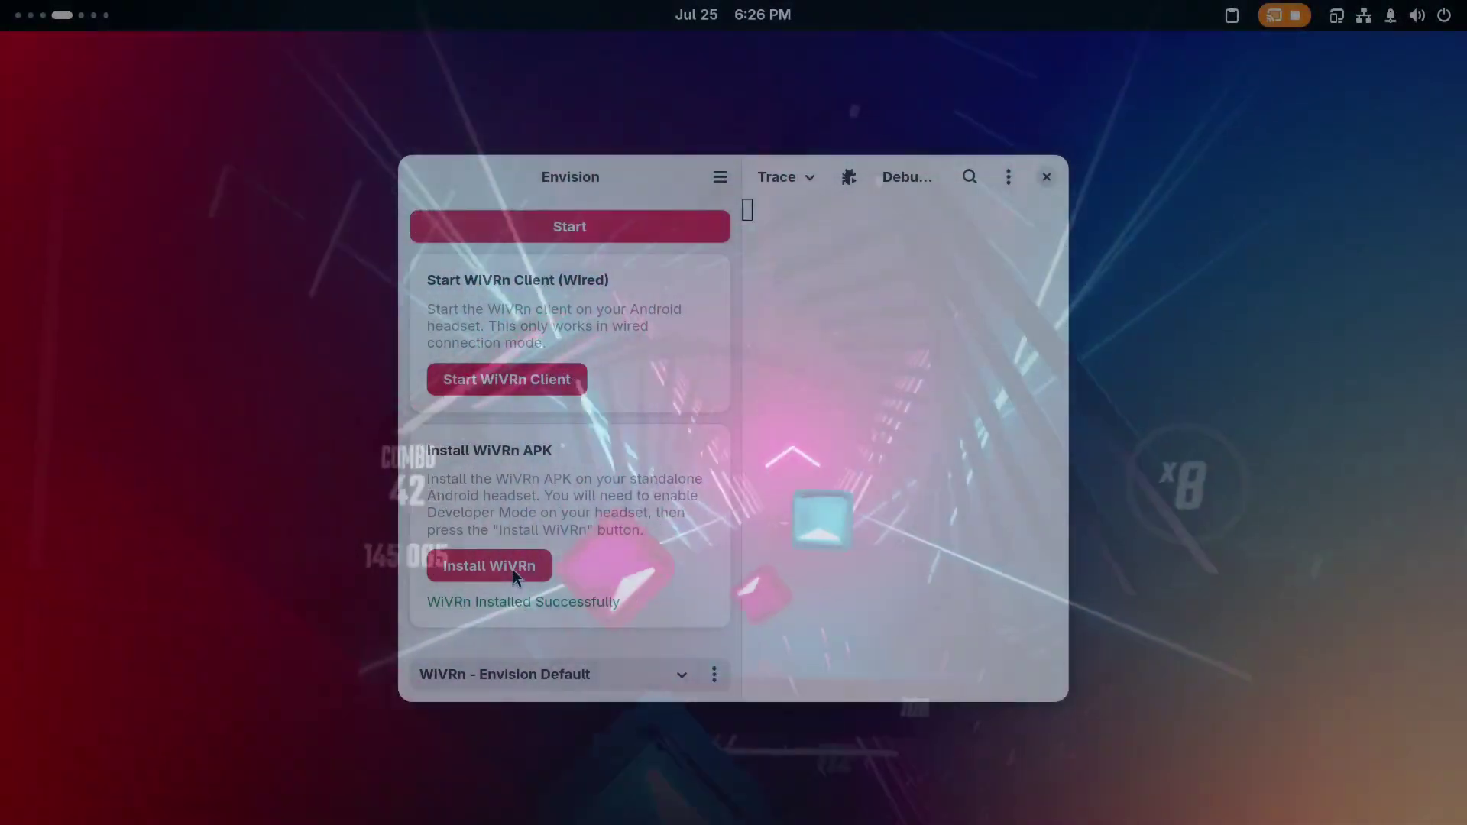
# - Install WiVRn on the Quest headset, then start the wired WiVRn client
pyautogui.click(512, 570)
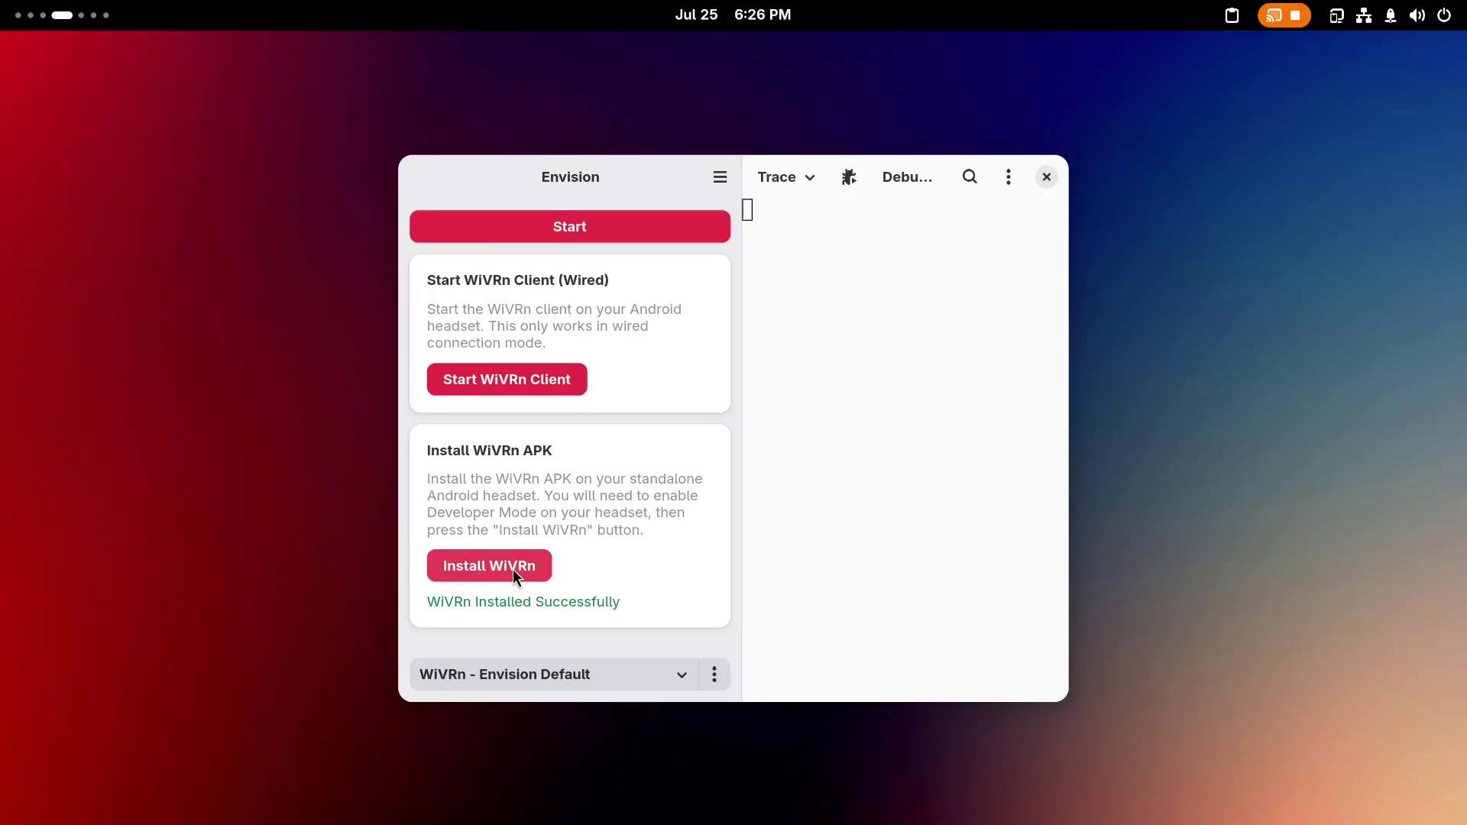
pyautogui.click(516, 383)
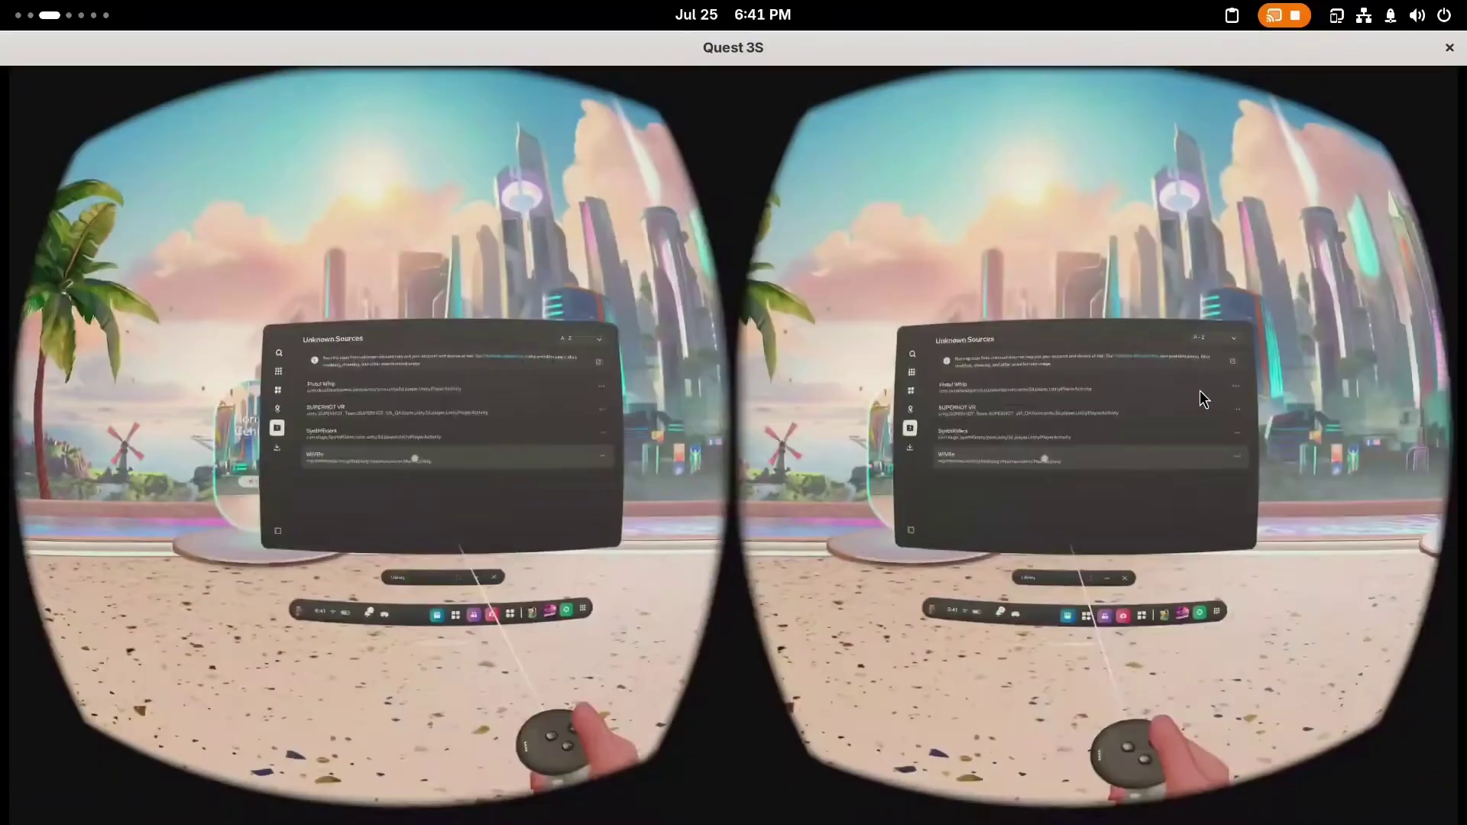
# - Return from the headset cast to the Envision window after confirming WiVRn is in Unknown Sources
pyautogui.press('super+Page_Down')
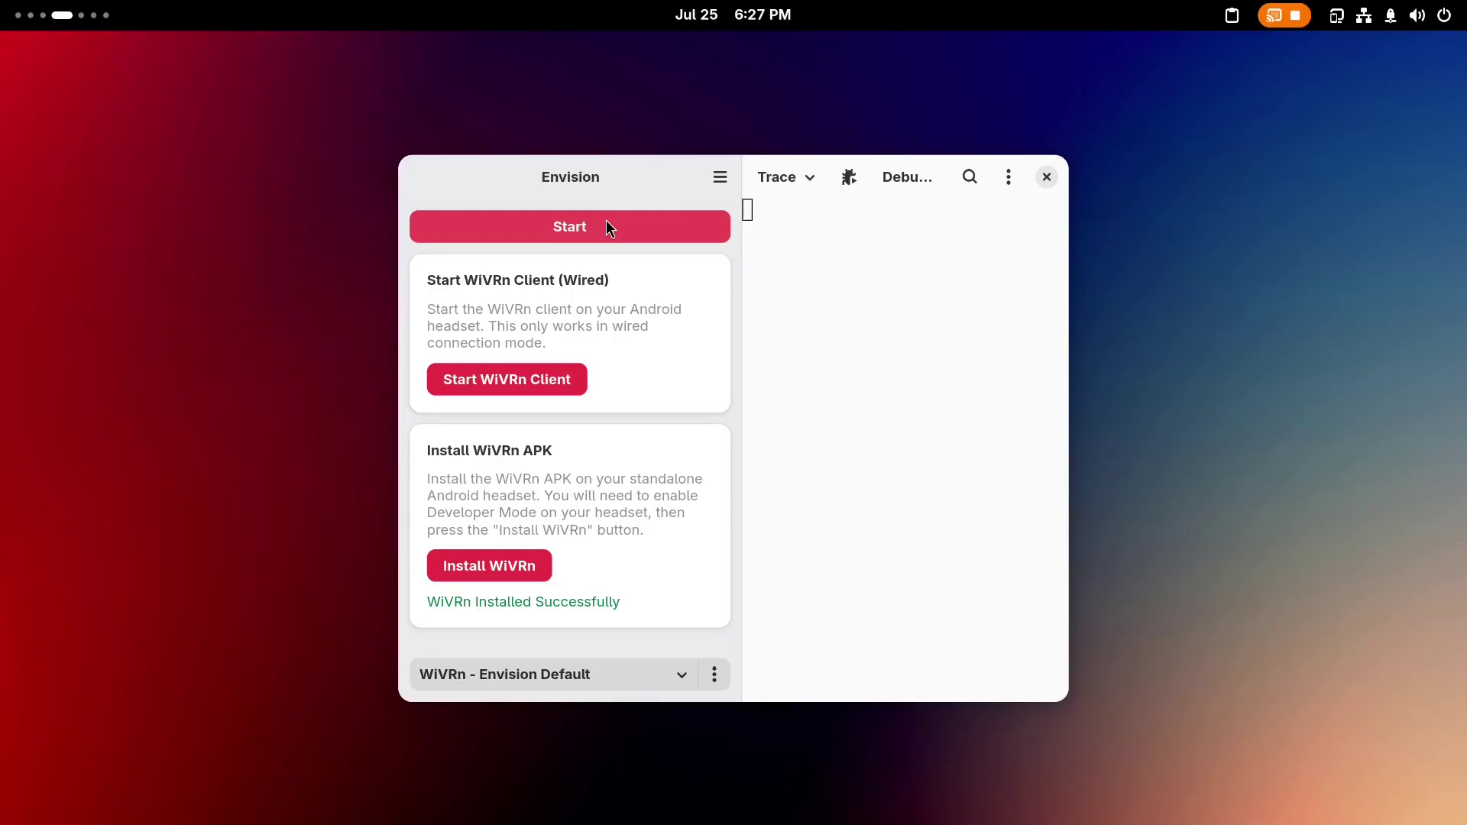
# - Start the WiVRn server in Envision so it waits in pairing mode for the Quest 3S
pyautogui.click(607, 227)
pyautogui.write('ip addr | grep 192.')
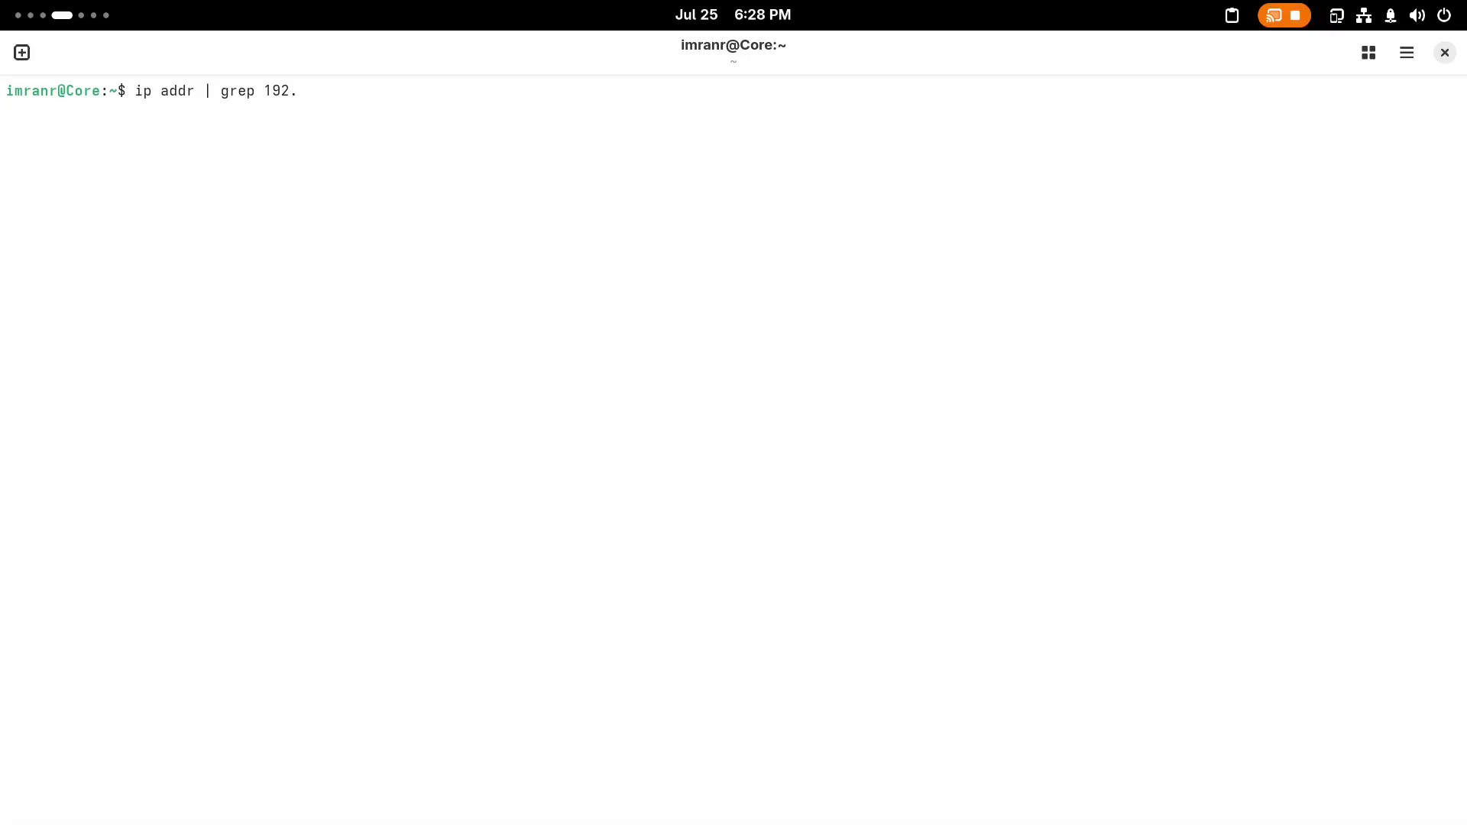
# - Run 'ip addr | grep 192.' and select the local address 192.168.8.226
pyautogui.press('Return')
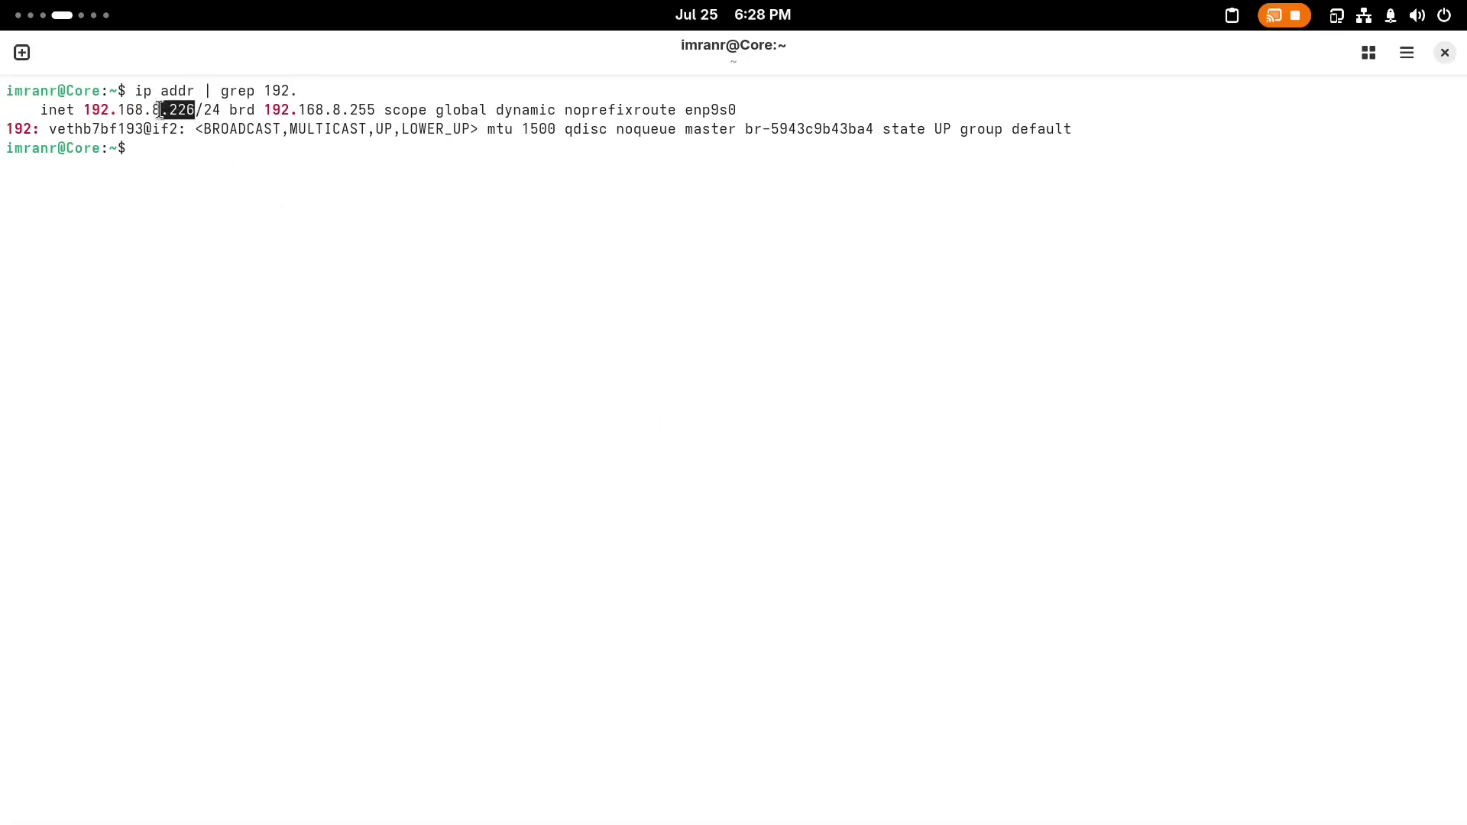
pyautogui.moveTo(160, 110); pyautogui.dragTo(80, 111)
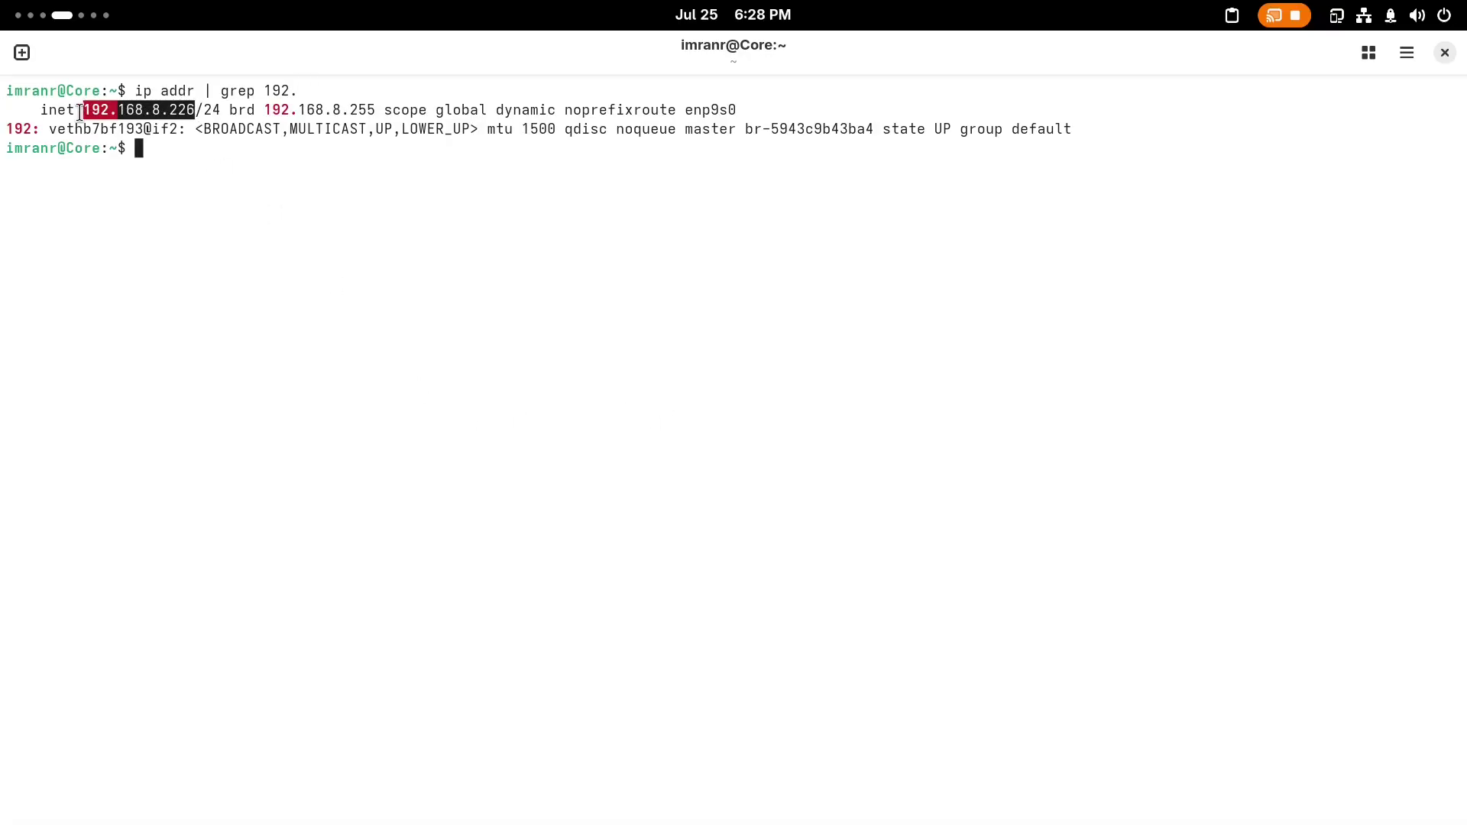